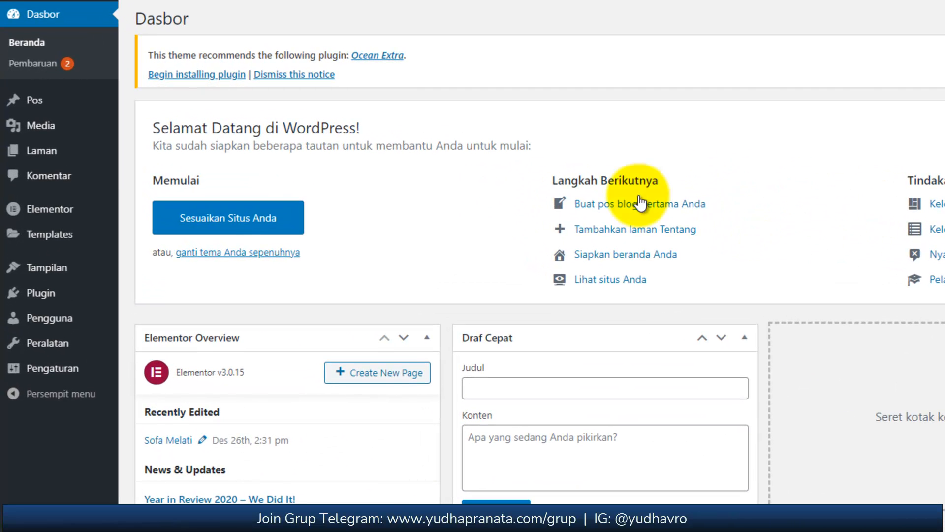
Open the Sofa Melati page from the site's page list for editing with Elementor.
{"action": "mouse_move", "coordinate": [73, 160]}
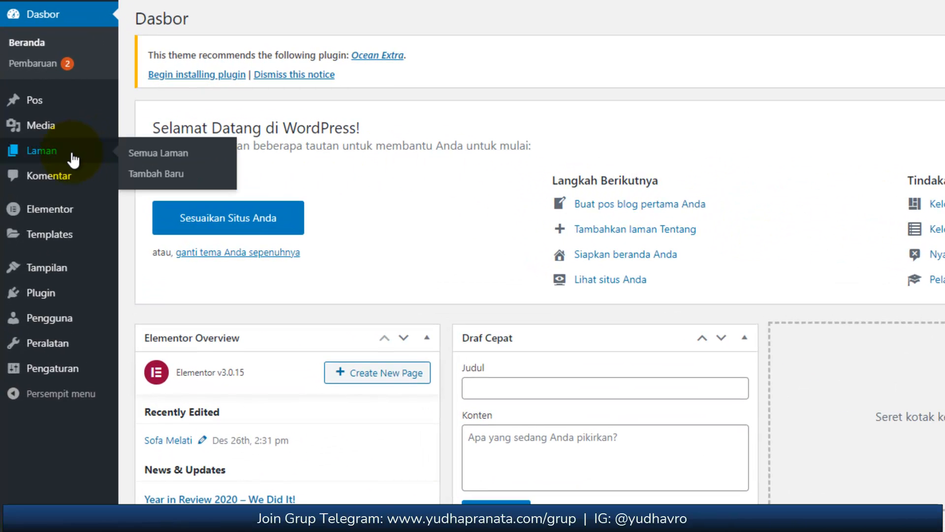
{"action": "left_click", "coordinate": [73, 160]}
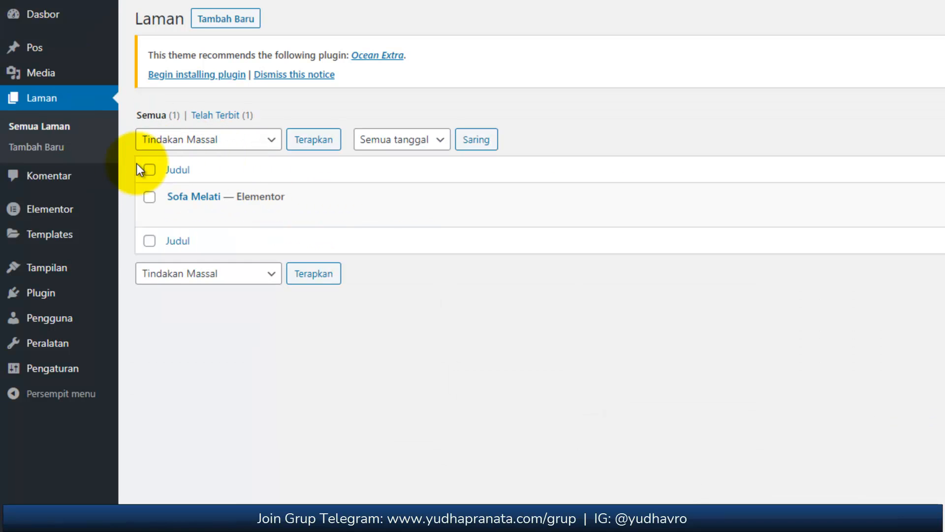
{"action": "mouse_move", "coordinate": [500, 222]}
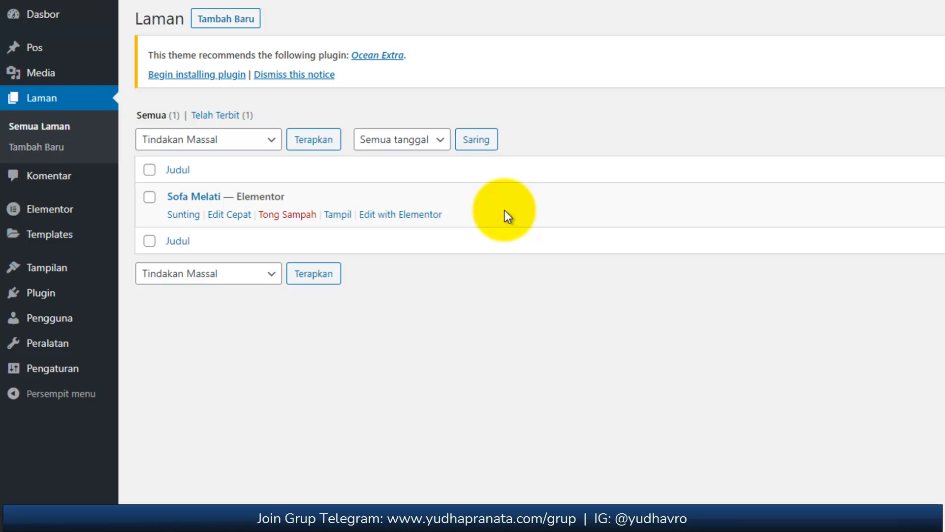
{"action": "left_click", "coordinate": [405, 220]}
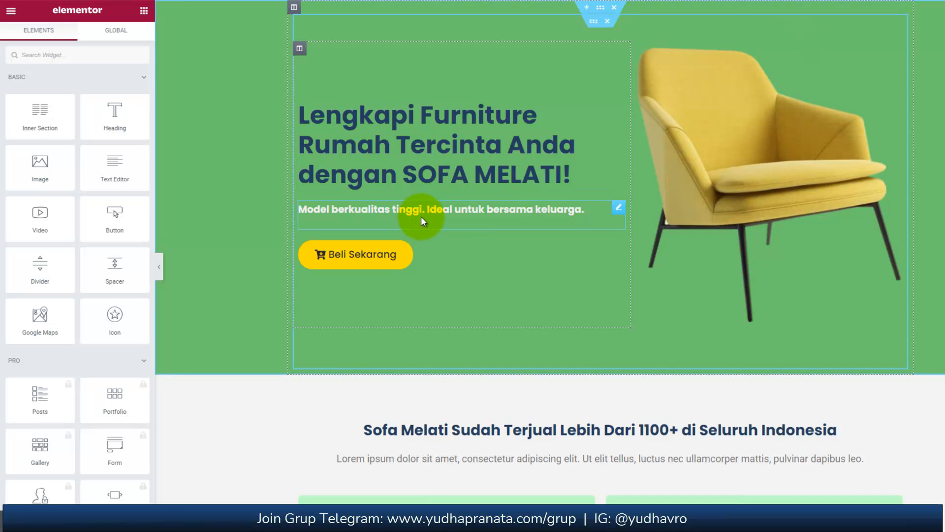
Examine the Sofa Melati page's desktop layout without the editing panel, from the hero section down to the footer.
{"action": "scroll", "coordinate": [483, 216], "scroll_direction": "down", "scroll_amount": 4}
{"action": "scroll", "coordinate": [482, 217], "scroll_direction": "up", "scroll_amount": 4}
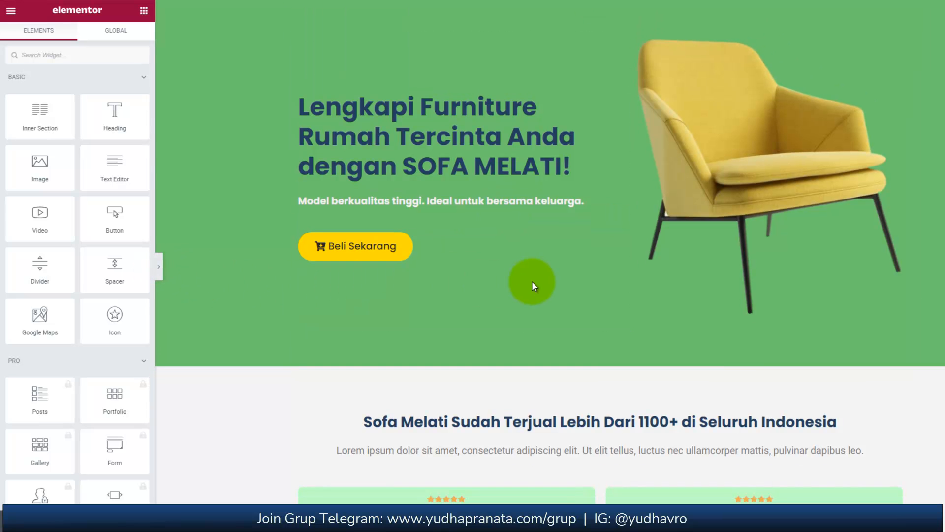
{"action": "key", "text": "ctrl+p"}
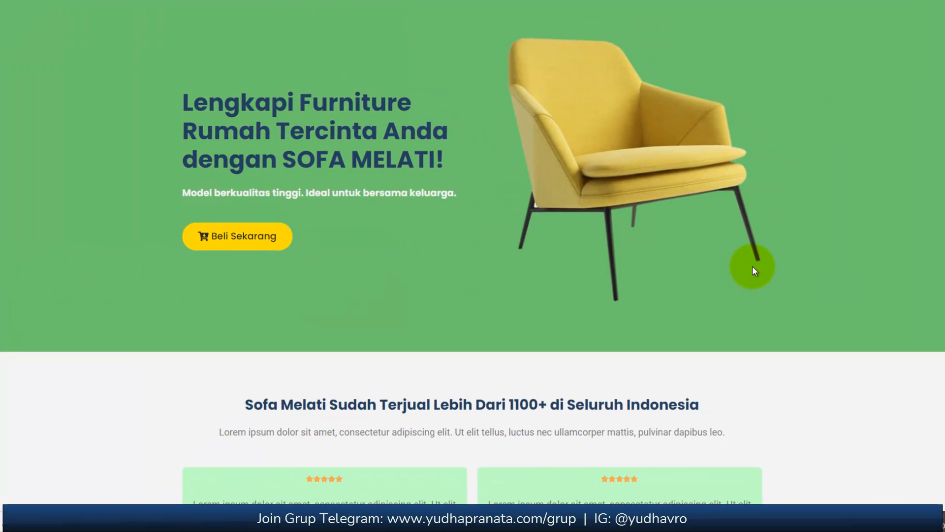
{"action": "scroll", "coordinate": [752, 267], "scroll_direction": "down", "scroll_amount": 7}
{"action": "scroll", "coordinate": [755, 278], "scroll_direction": "down", "scroll_amount": 18}
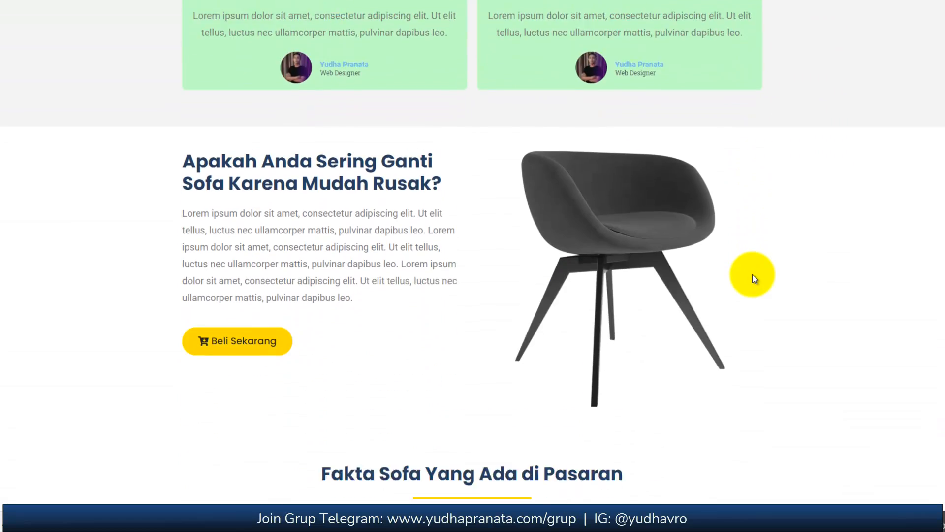
{"action": "scroll", "coordinate": [754, 279], "scroll_direction": "down", "scroll_amount": 15}
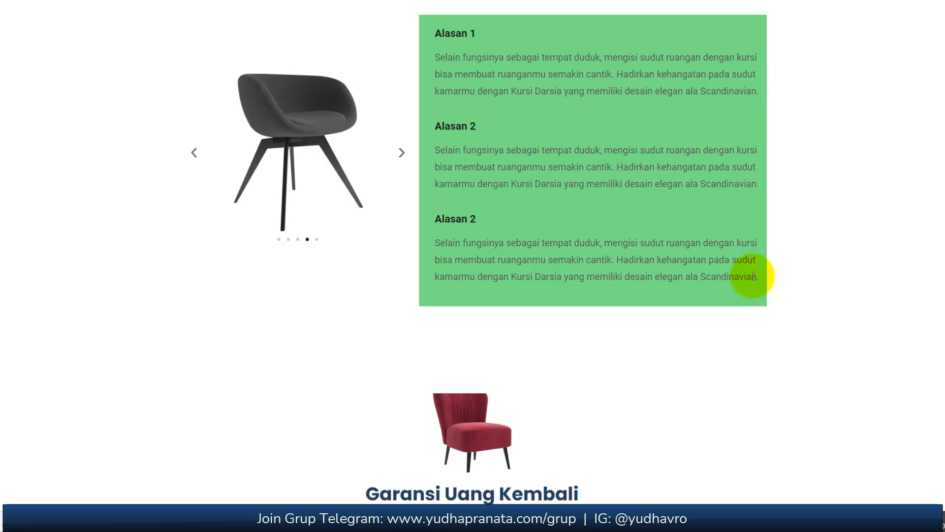
{"action": "scroll", "coordinate": [753, 276], "scroll_direction": "down", "scroll_amount": 10}
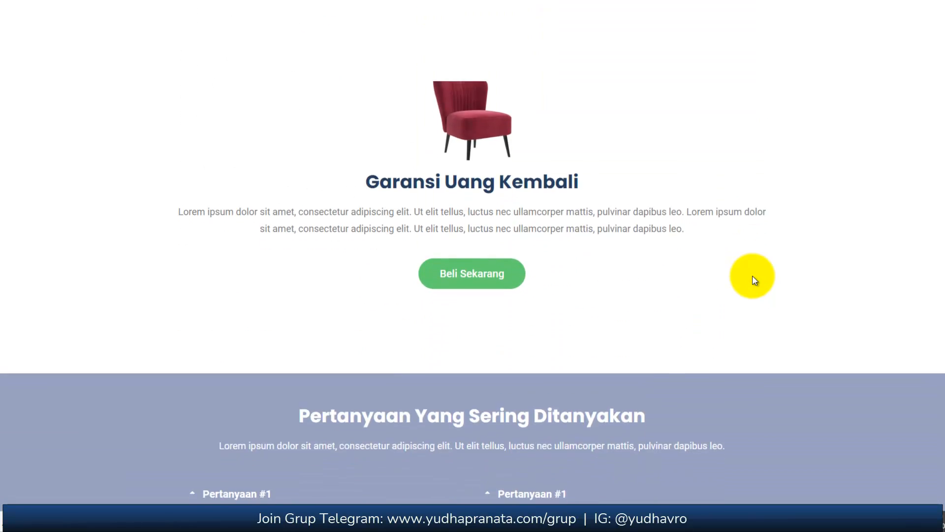
{"action": "scroll", "coordinate": [755, 280], "scroll_direction": "down", "scroll_amount": 3}
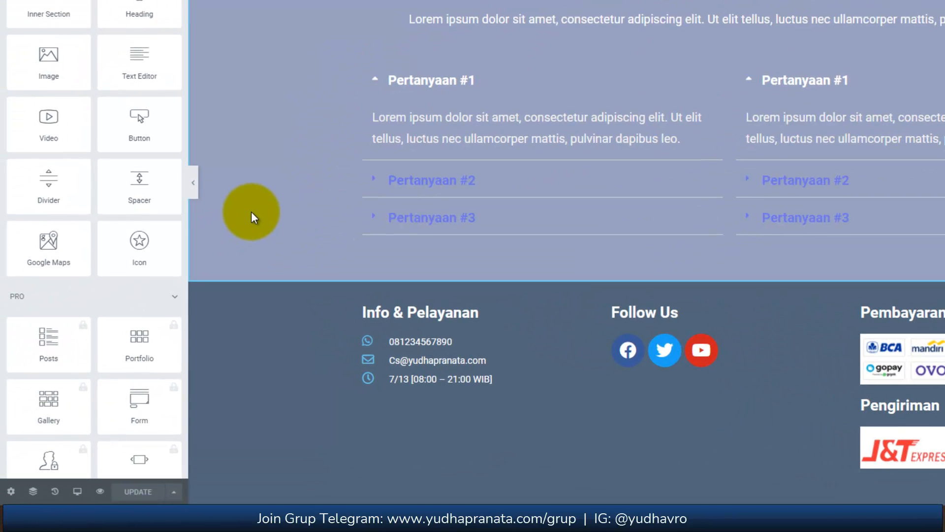
Switch the responsive preview to the 768px tablet size.
{"action": "left_click", "coordinate": [80, 492]}
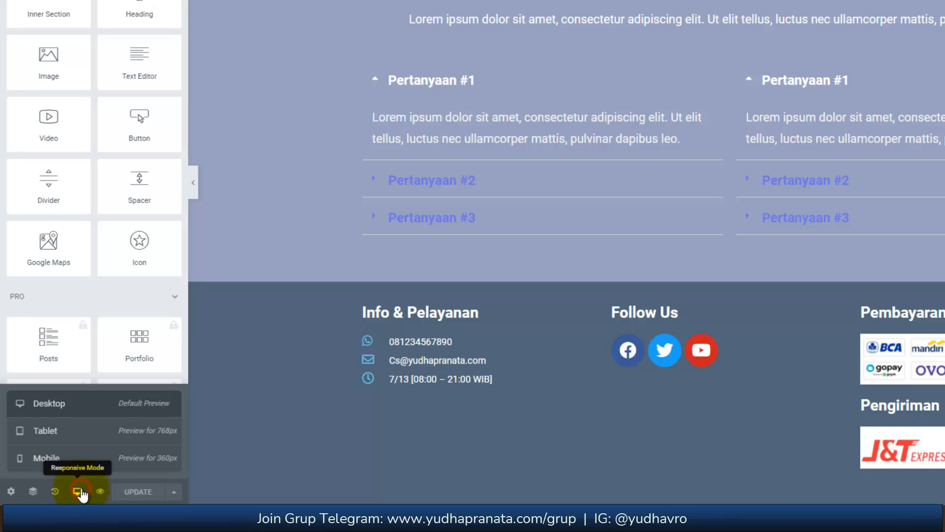
{"action": "left_click", "coordinate": [72, 440]}
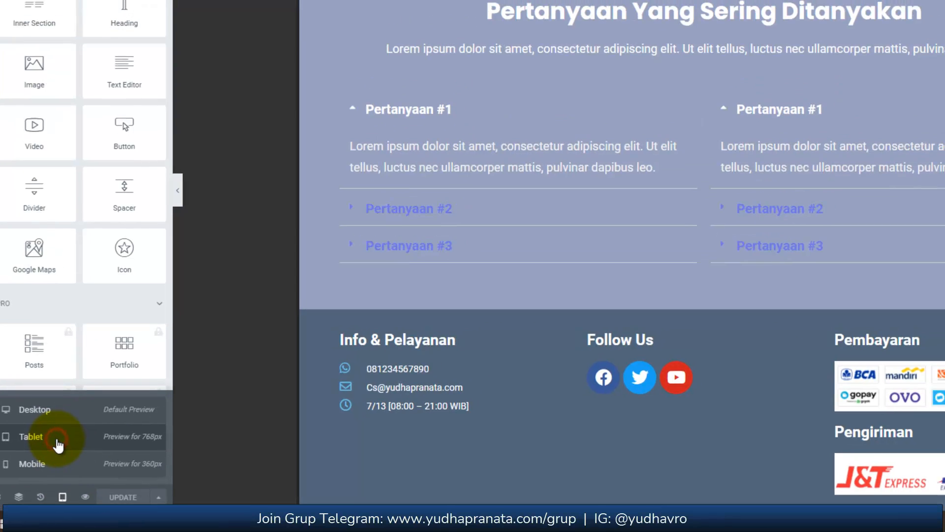
{"action": "scroll", "coordinate": [537, 286], "scroll_direction": "up", "scroll_amount": 6}
{"action": "scroll", "coordinate": [539, 285], "scroll_direction": "up", "scroll_amount": 14}
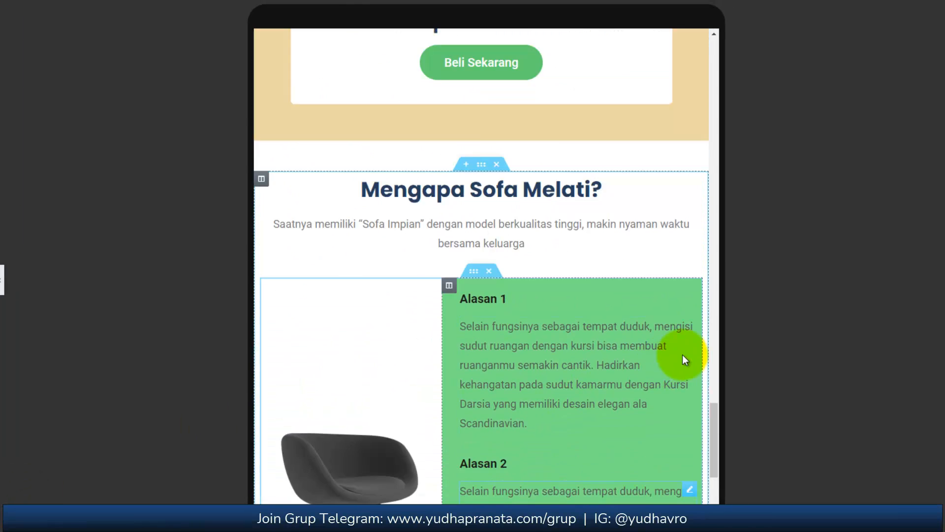
{"action": "left_click_drag", "start_coordinate": [716, 386], "coordinate": [731, 67]}
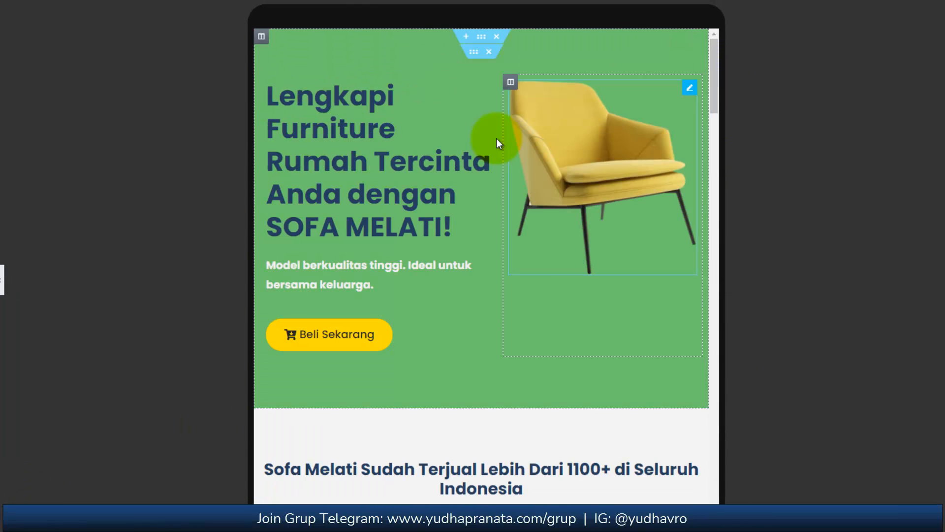
Examine the tablet layout from the hero section to the footer, expanding Pertanyaan #2 in the second FAQ column.
{"action": "scroll", "coordinate": [487, 217], "scroll_direction": "down", "scroll_amount": 5}
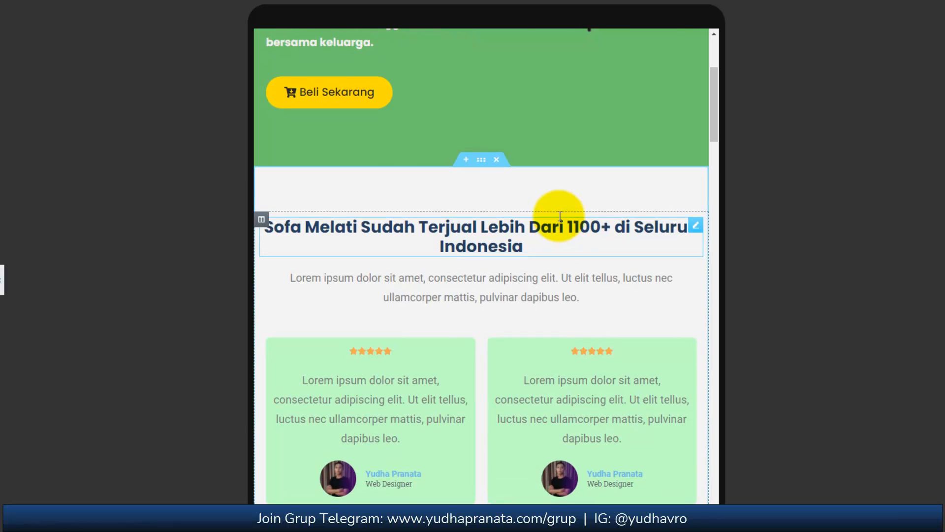
{"action": "scroll", "coordinate": [559, 215], "scroll_direction": "up", "scroll_amount": 5}
{"action": "scroll", "coordinate": [559, 215], "scroll_direction": "down", "scroll_amount": 3}
{"action": "scroll", "coordinate": [560, 216], "scroll_direction": "down", "scroll_amount": 18}
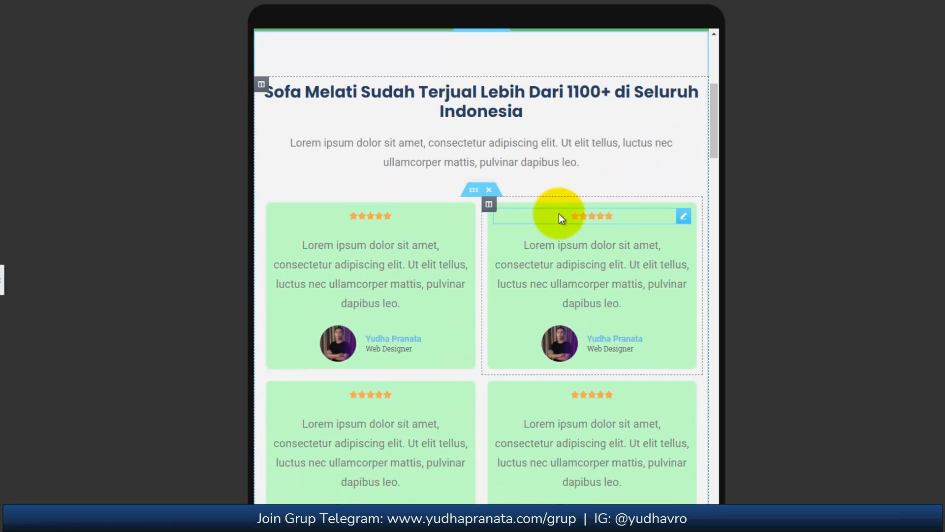
{"action": "scroll", "coordinate": [559, 216], "scroll_direction": "down", "scroll_amount": 15}
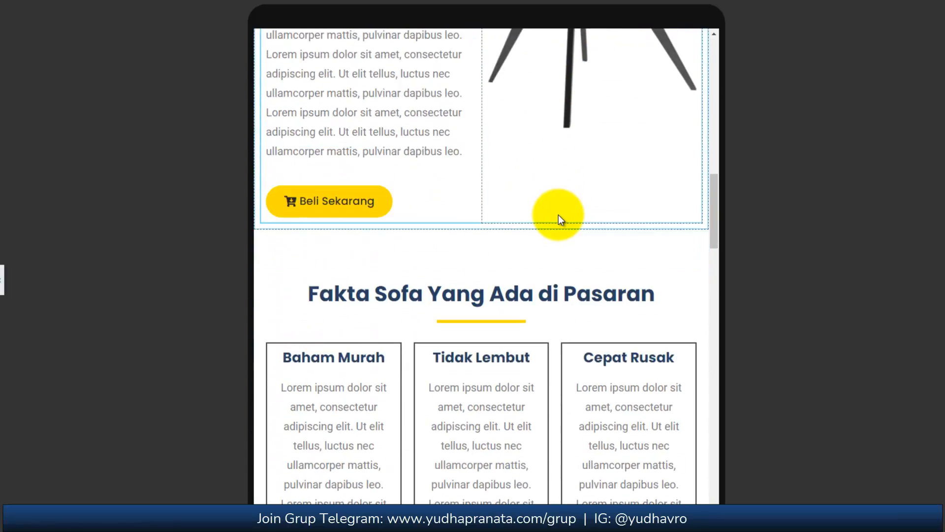
{"action": "scroll", "coordinate": [559, 217], "scroll_direction": "down", "scroll_amount": 7}
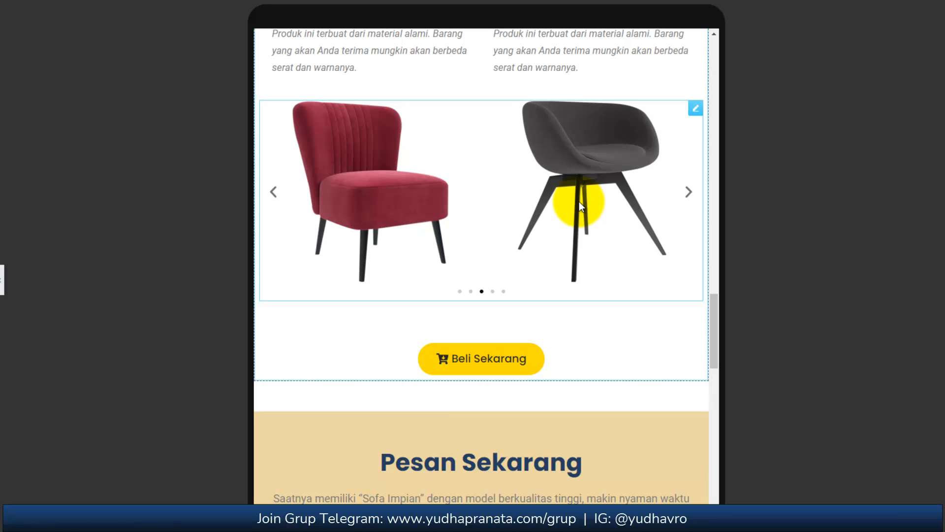
{"action": "scroll", "coordinate": [579, 202], "scroll_direction": "down", "scroll_amount": 8}
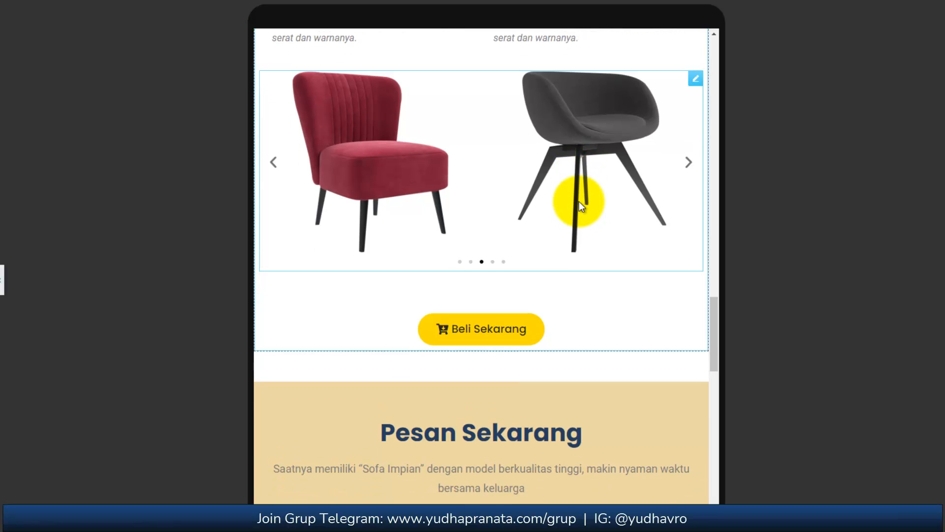
{"action": "scroll", "coordinate": [579, 201], "scroll_direction": "down", "scroll_amount": 15}
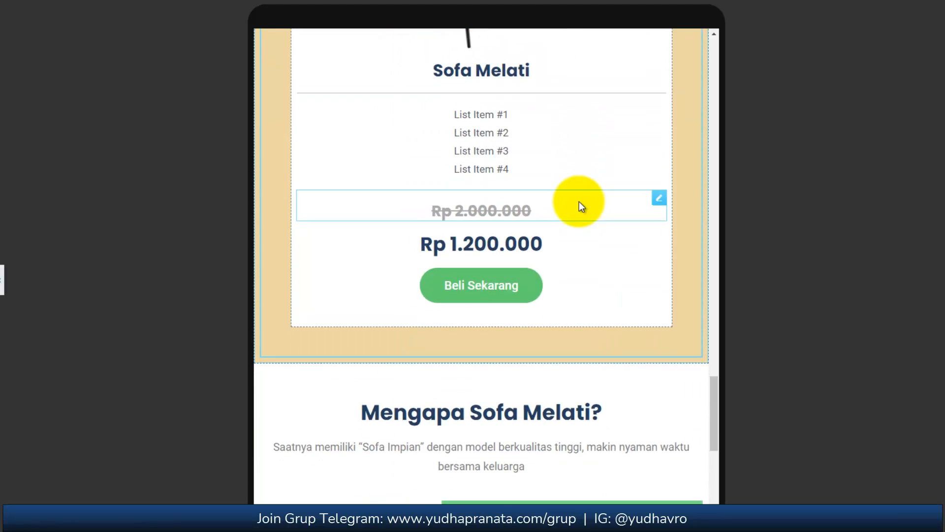
{"action": "scroll", "coordinate": [572, 265], "scroll_direction": "up", "scroll_amount": 7}
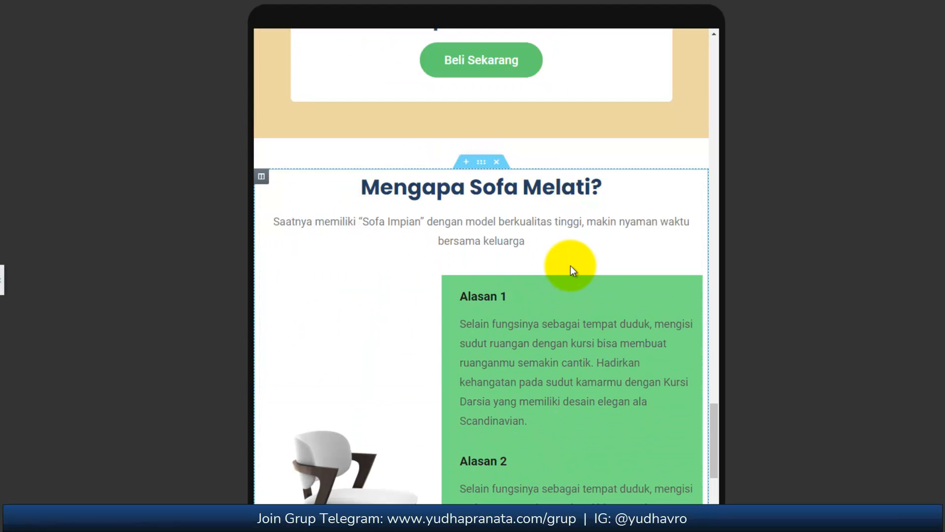
{"action": "scroll", "coordinate": [571, 265], "scroll_direction": "down", "scroll_amount": 5}
{"action": "scroll", "coordinate": [571, 267], "scroll_direction": "down", "scroll_amount": 15}
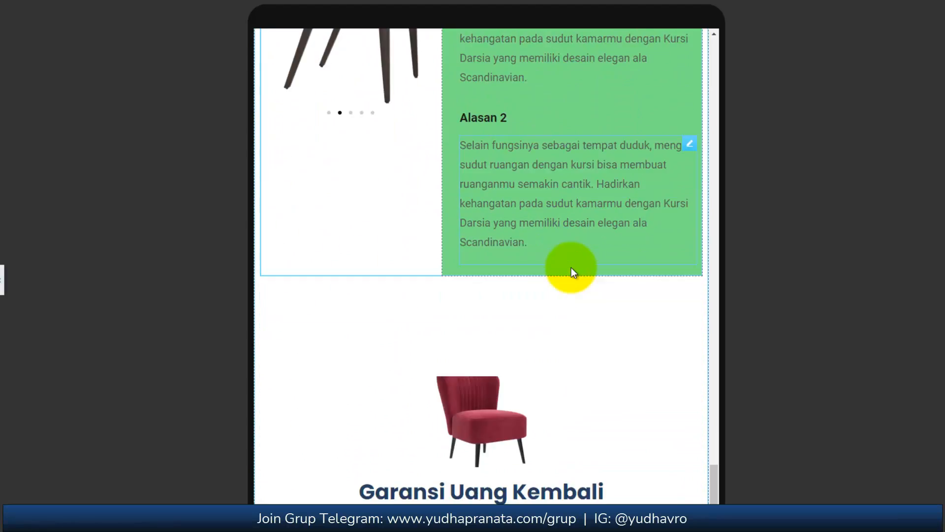
{"action": "scroll", "coordinate": [571, 265], "scroll_direction": "down", "scroll_amount": 5}
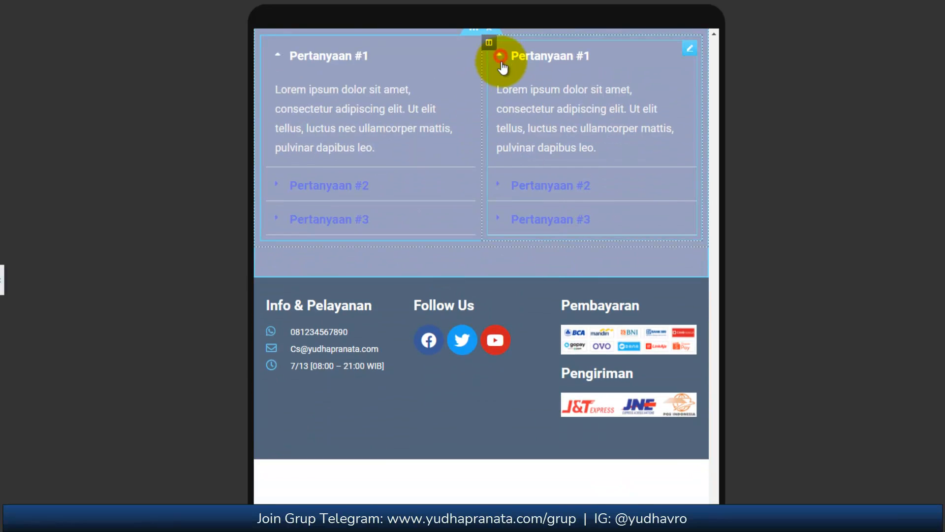
{"action": "left_click", "coordinate": [498, 186]}
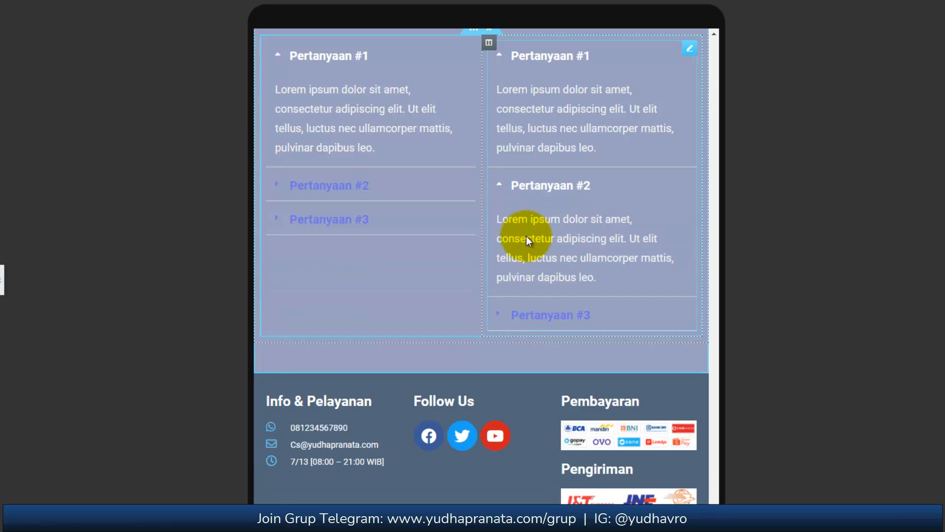
{"action": "scroll", "coordinate": [643, 344], "scroll_direction": "down", "scroll_amount": 3}
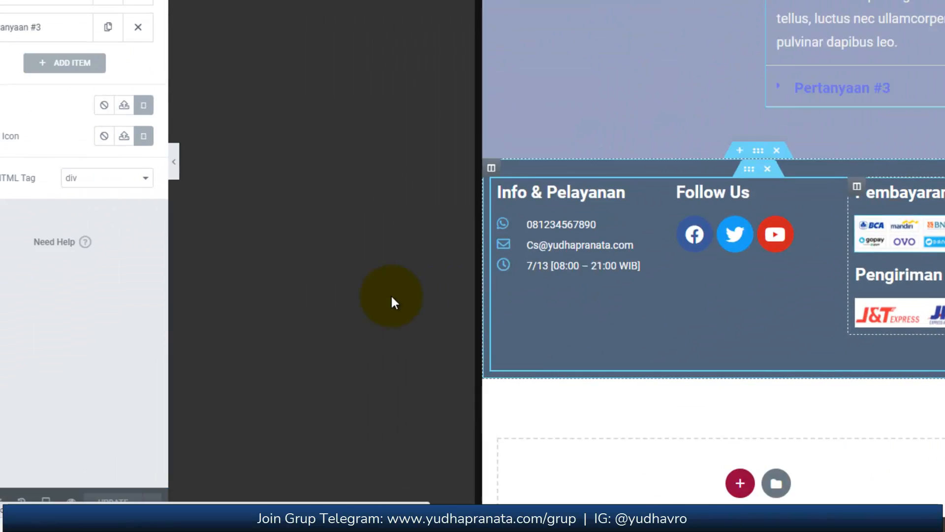
Switch the responsive preview to the 360px mobile size and examine the hero, testimonial and "Apakah Anda Sering Ganti Sofa" sections.
{"action": "left_click", "coordinate": [45, 501]}
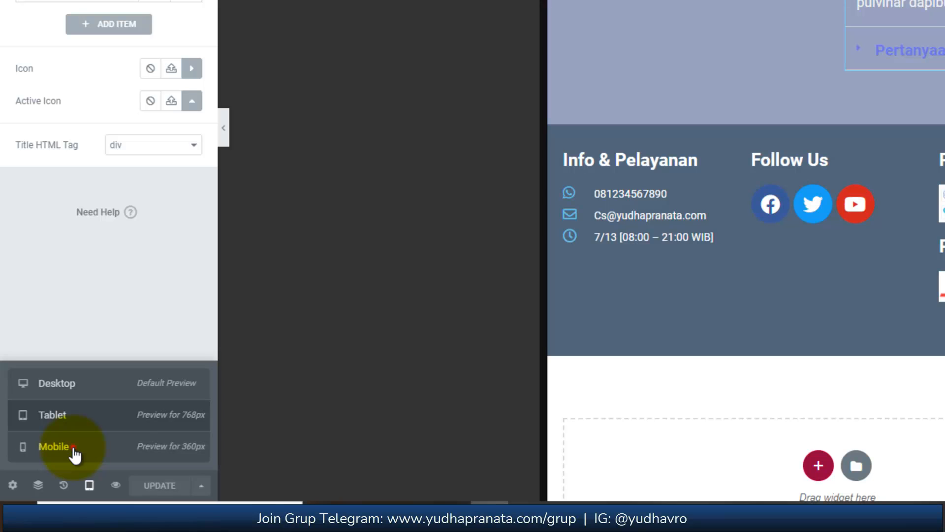
{"action": "left_click", "coordinate": [74, 452]}
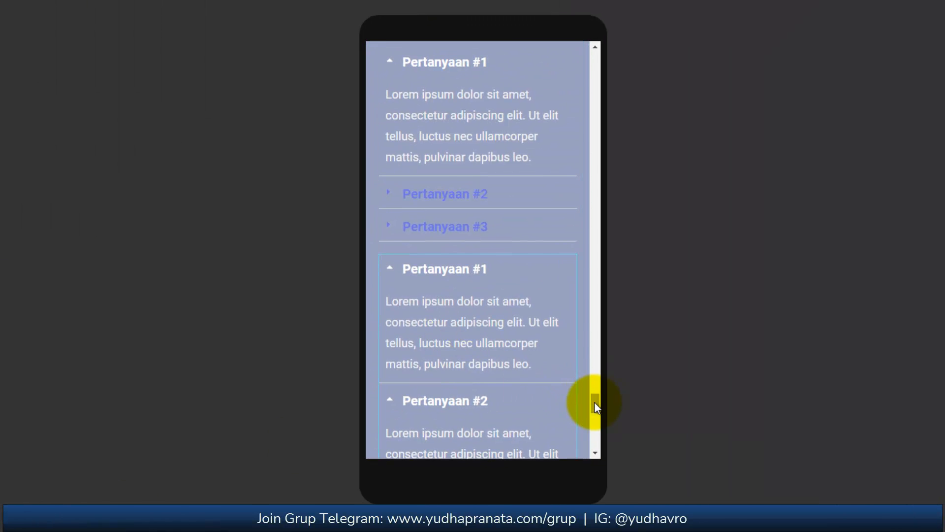
{"action": "left_click_drag", "start_coordinate": [595, 403], "coordinate": [593, 59]}
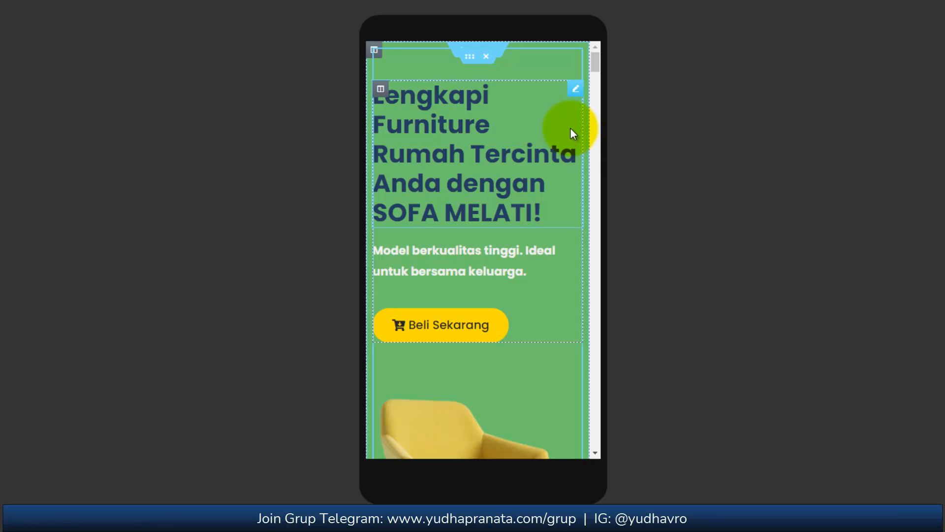
{"action": "scroll", "coordinate": [556, 157], "scroll_direction": "down", "scroll_amount": 3}
{"action": "scroll", "coordinate": [556, 158], "scroll_direction": "down", "scroll_amount": 6}
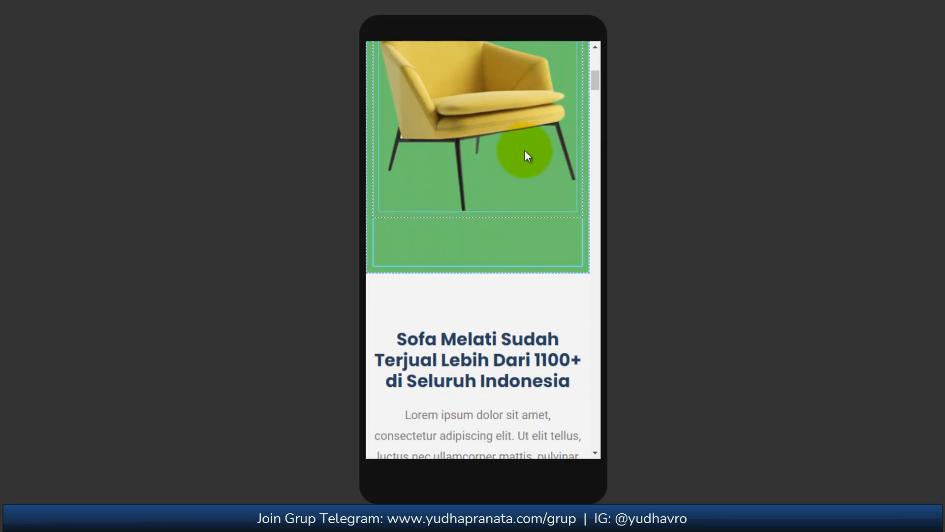
{"action": "scroll", "coordinate": [528, 162], "scroll_direction": "down", "scroll_amount": 3}
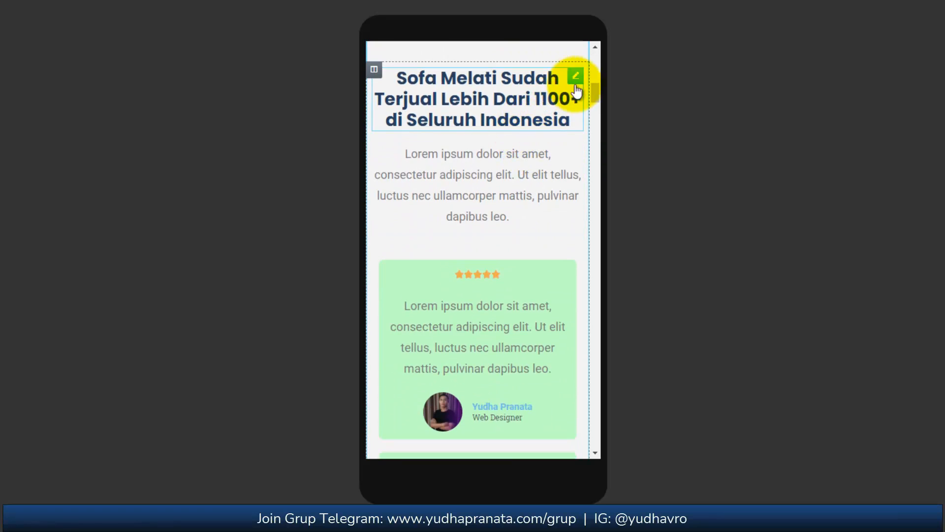
{"action": "scroll", "coordinate": [556, 150], "scroll_direction": "down", "scroll_amount": 8}
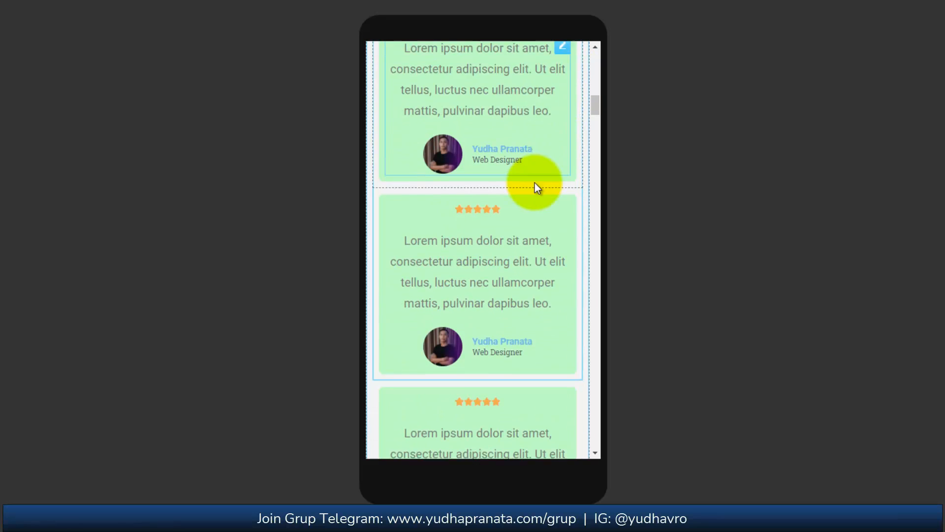
{"action": "scroll", "coordinate": [529, 236], "scroll_direction": "down", "scroll_amount": 10}
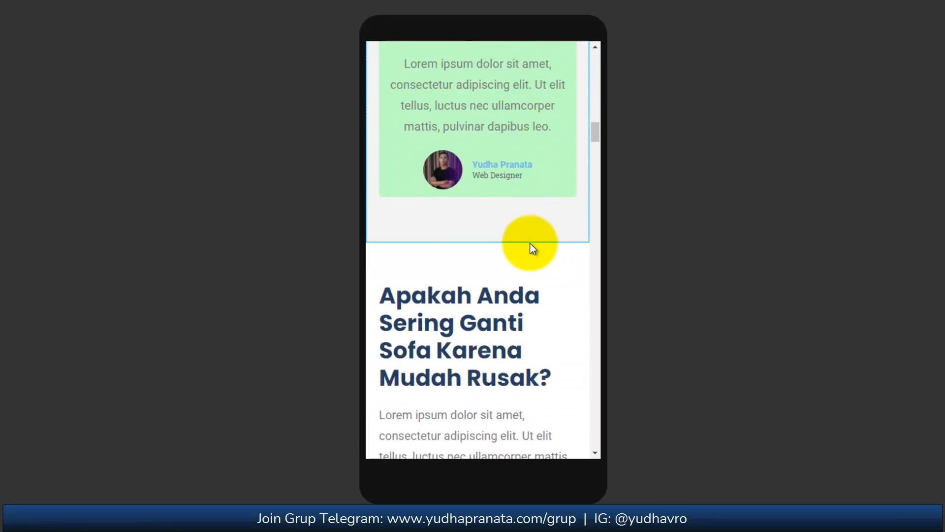
{"action": "scroll", "coordinate": [443, 285], "scroll_direction": "up", "scroll_amount": 1}
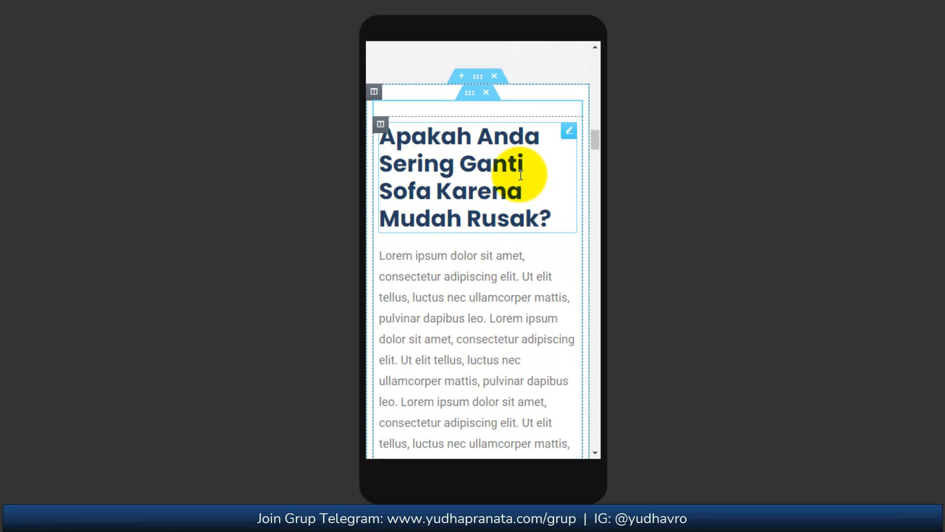
Set the mobile font size of the "Apakah Anda Sering Ganti Sofa Karena Mudah Rusak?" heading to 27 px.
{"action": "left_click", "coordinate": [568, 132]}
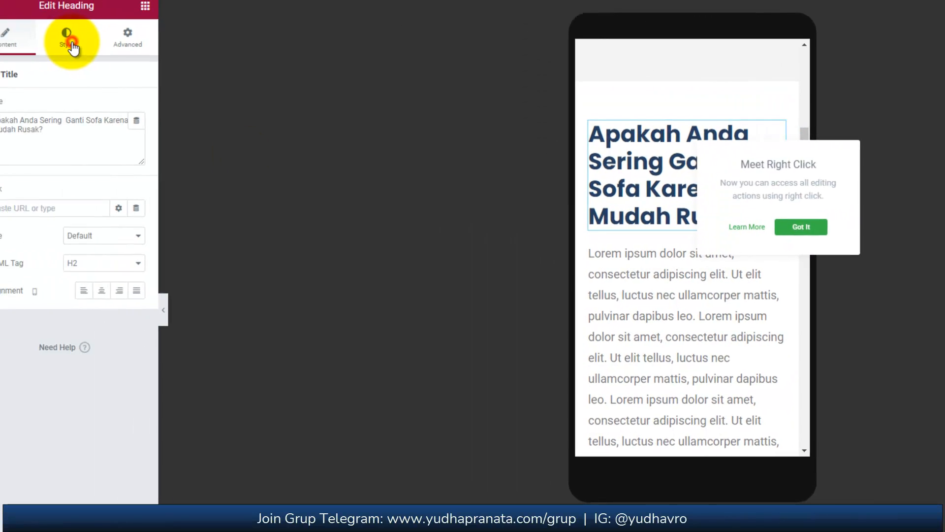
{"action": "left_click", "coordinate": [92, 36]}
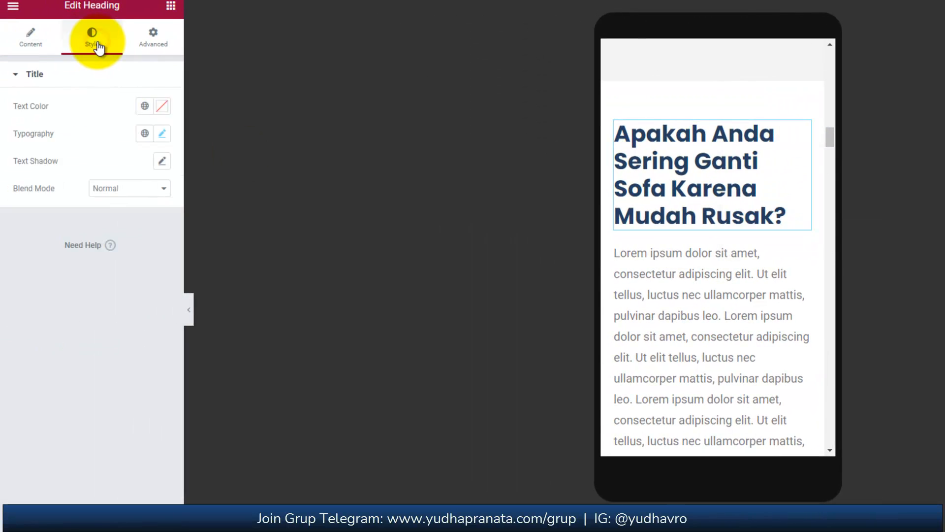
{"action": "left_click", "coordinate": [162, 137]}
{"action": "left_click", "coordinate": [136, 244]}
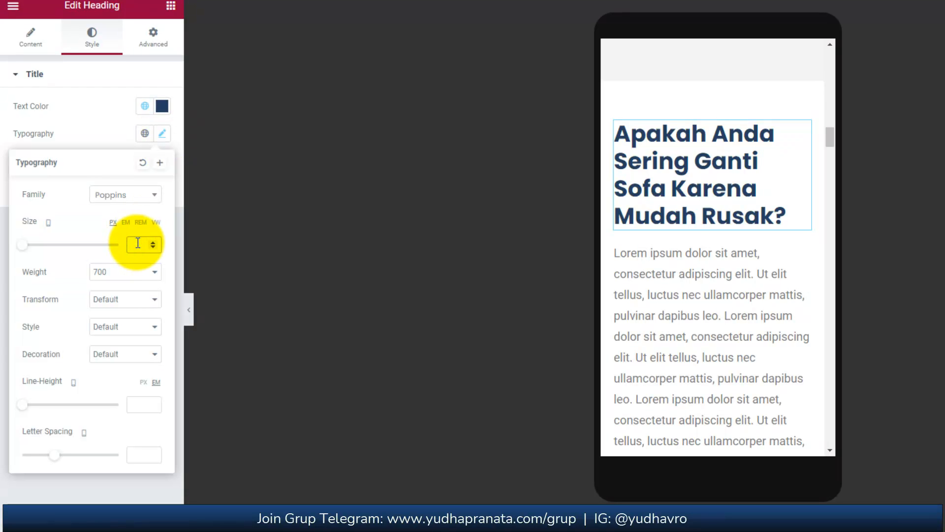
{"action": "type", "text": "28"}
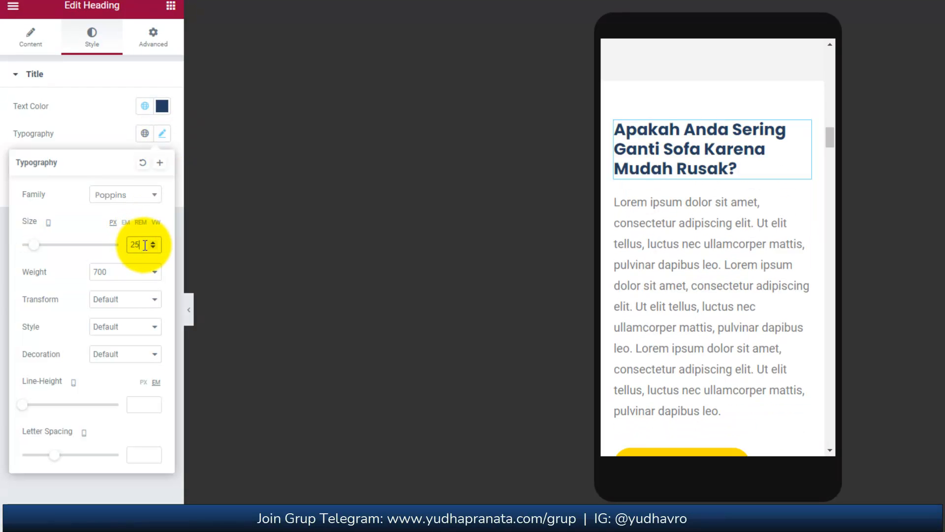
{"action": "left_click", "coordinate": [151, 242]}
{"action": "left_click", "coordinate": [152, 242]}
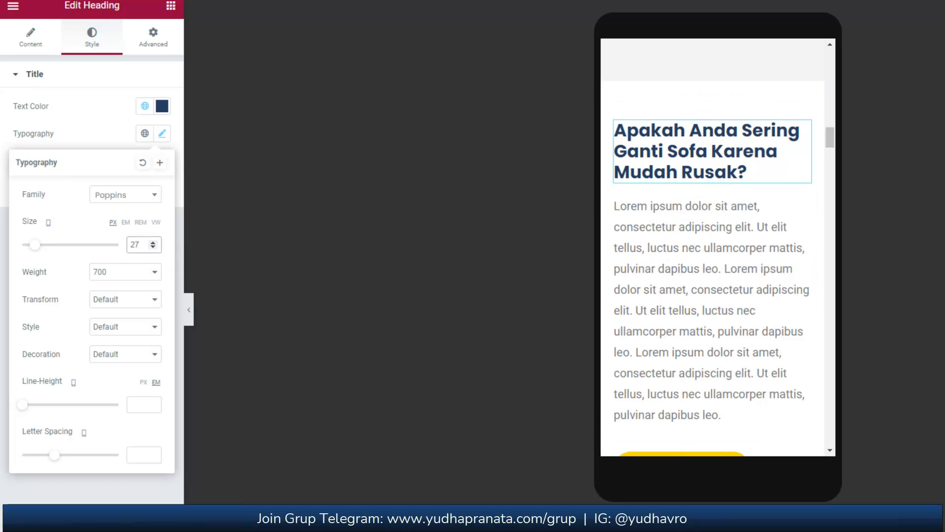
{"action": "key", "text": "Escape"}
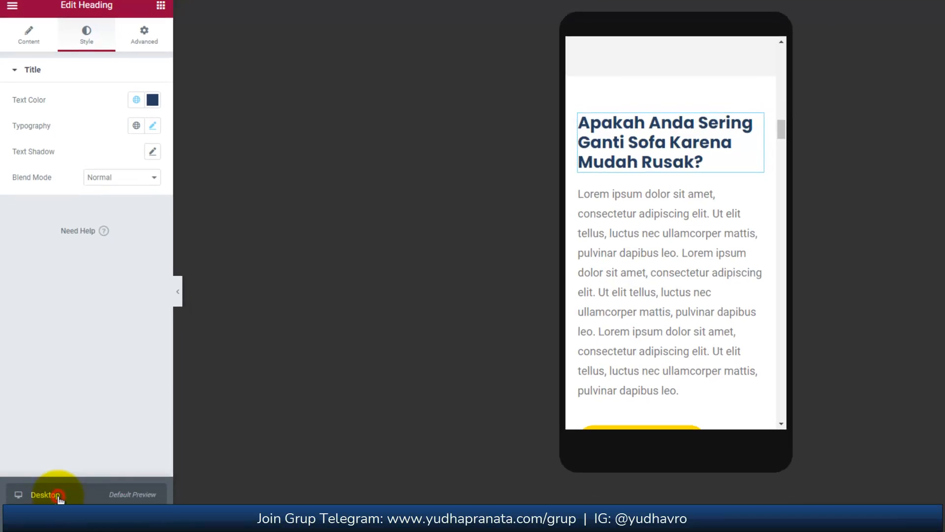
Compare the typography size of the "Apakah Anda Sering Ganti Sofa" heading in the desktop preview and the mobile preview.
{"action": "left_click", "coordinate": [62, 526]}
{"action": "scroll", "coordinate": [515, 370], "scroll_direction": "up", "scroll_amount": 10}
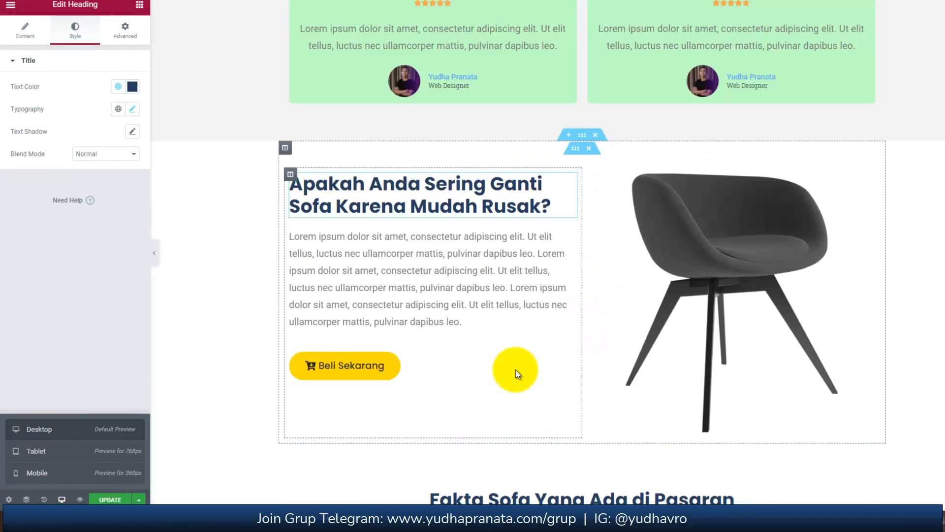
{"action": "scroll", "coordinate": [516, 371], "scroll_direction": "up", "scroll_amount": 2}
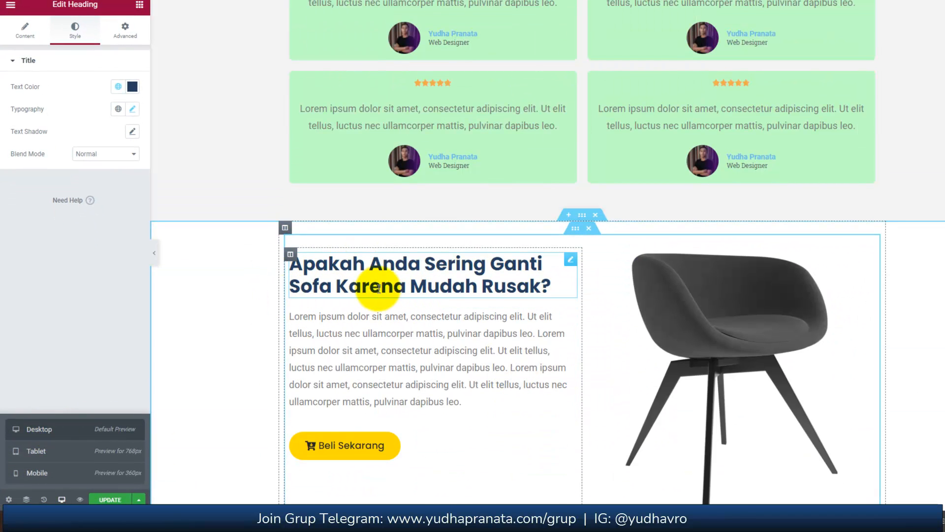
{"action": "left_click", "coordinate": [570, 260]}
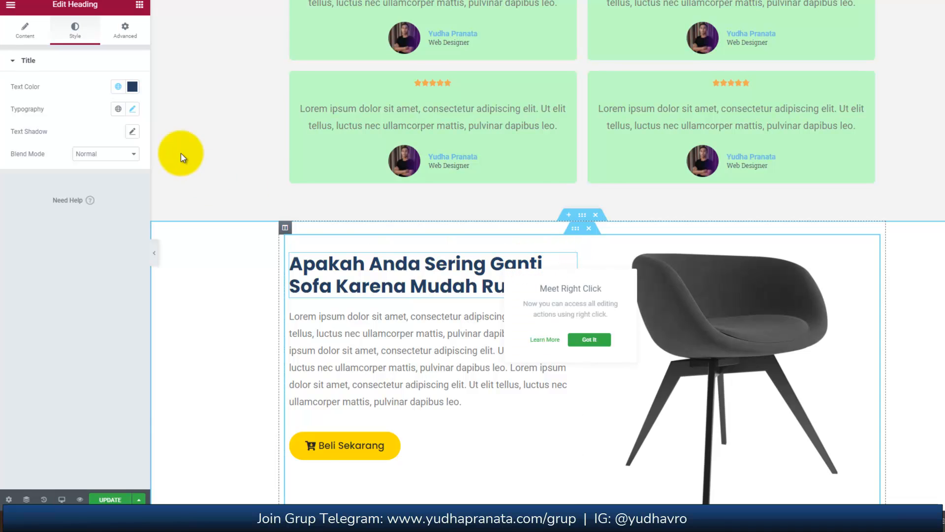
{"action": "left_click", "coordinate": [131, 108]}
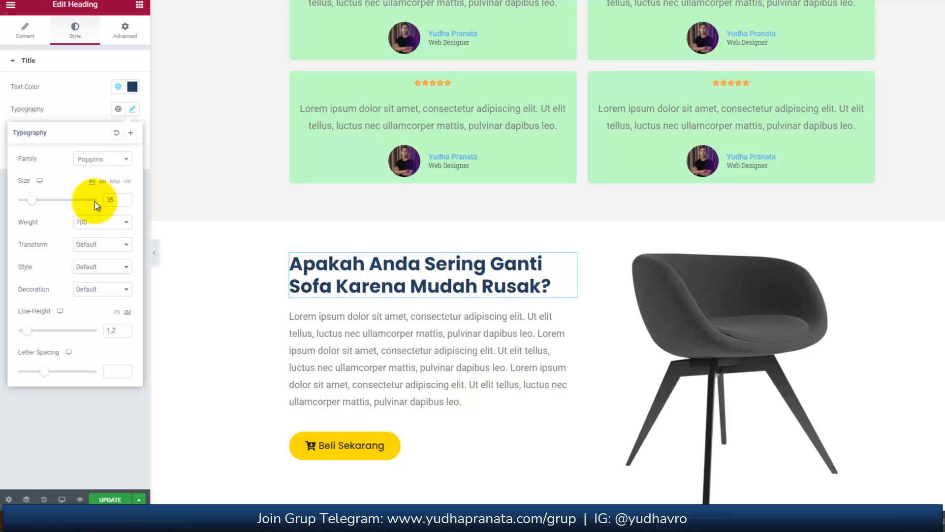
{"action": "left_click", "coordinate": [63, 497]}
{"action": "left_click", "coordinate": [49, 472]}
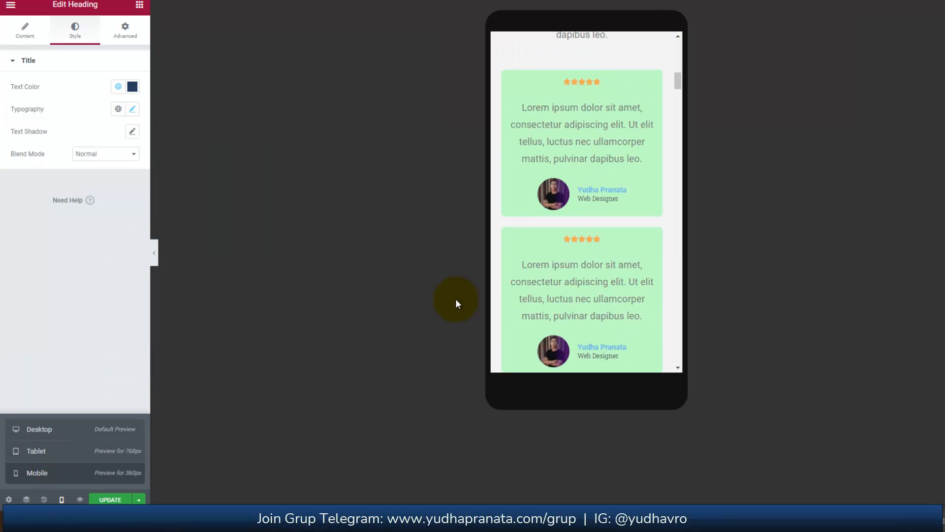
{"action": "left_click", "coordinate": [132, 108]}
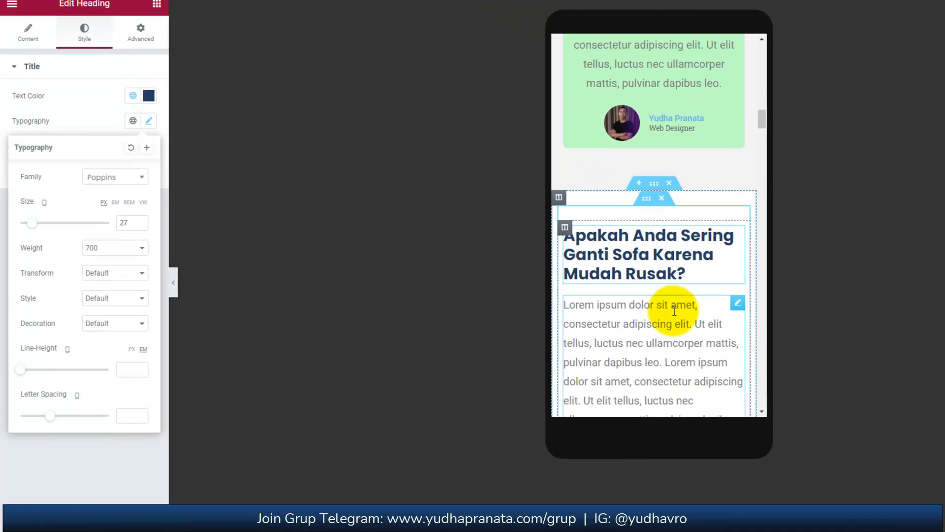
Give the column holding the dark chair image below the Beli Sekarang button an unlinked top margin of 30 px on mobile.
{"action": "scroll", "coordinate": [611, 281], "scroll_direction": "down", "scroll_amount": 3}
{"action": "scroll", "coordinate": [763, 352], "scroll_direction": "down", "scroll_amount": 8}
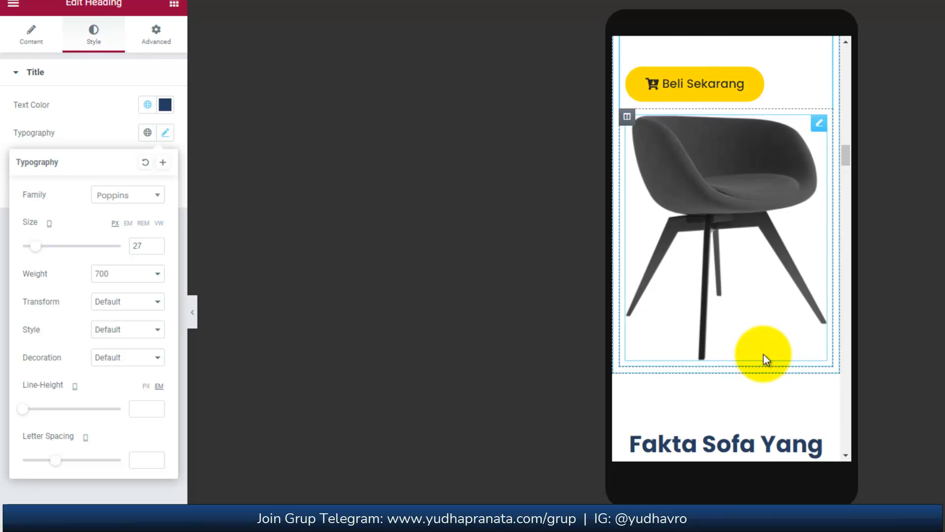
{"action": "scroll", "coordinate": [774, 216], "scroll_direction": "up", "scroll_amount": 3}
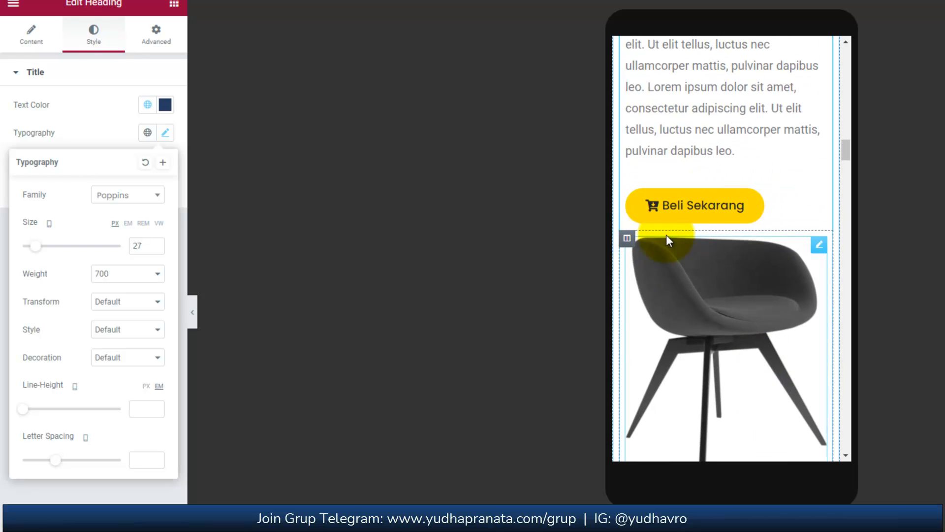
{"action": "left_click", "coordinate": [631, 241]}
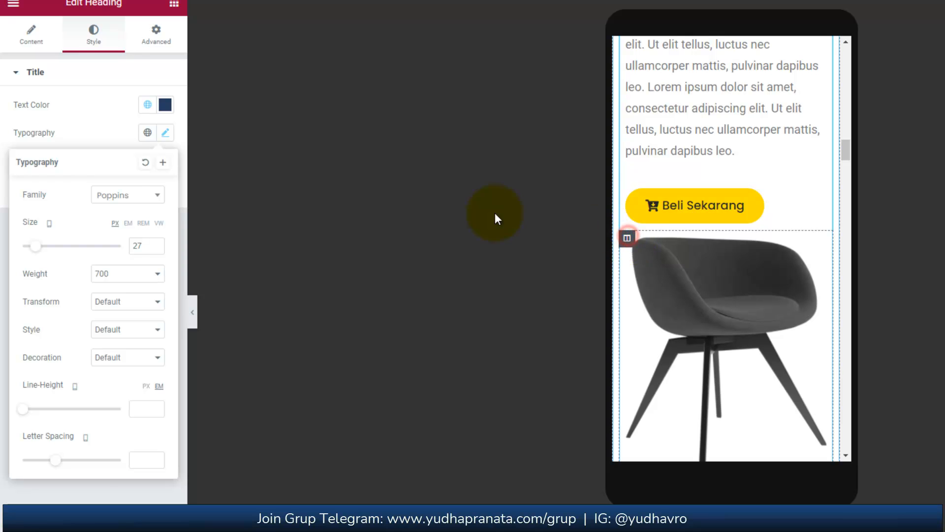
{"action": "left_click", "coordinate": [164, 39]}
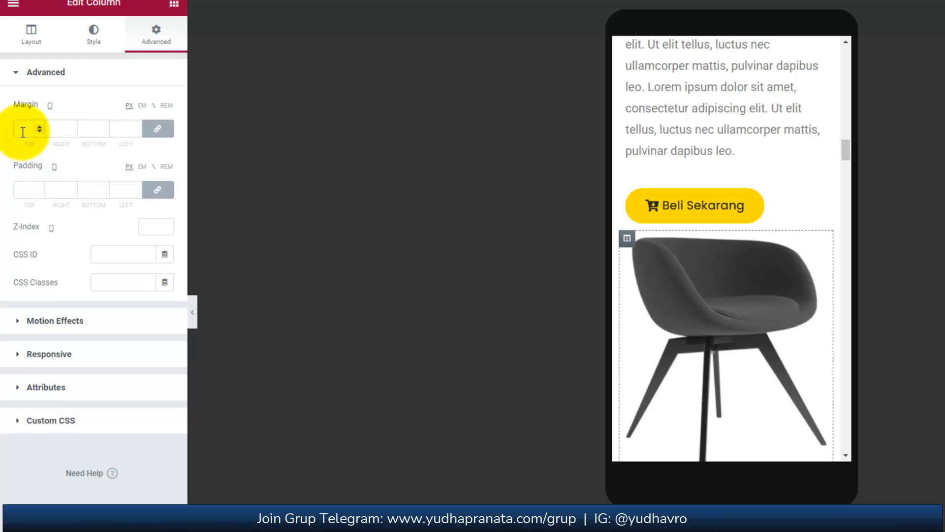
{"action": "left_click", "coordinate": [157, 129]}
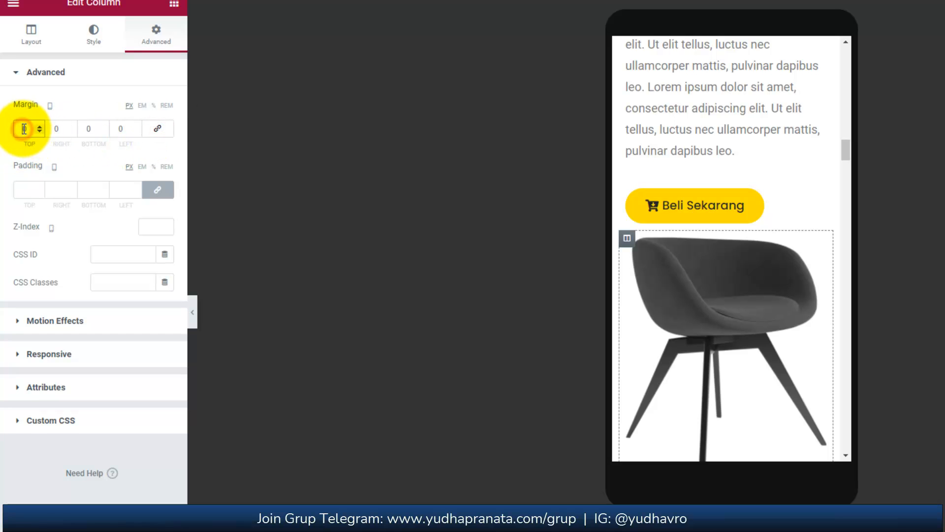
{"action": "type", "text": "30"}
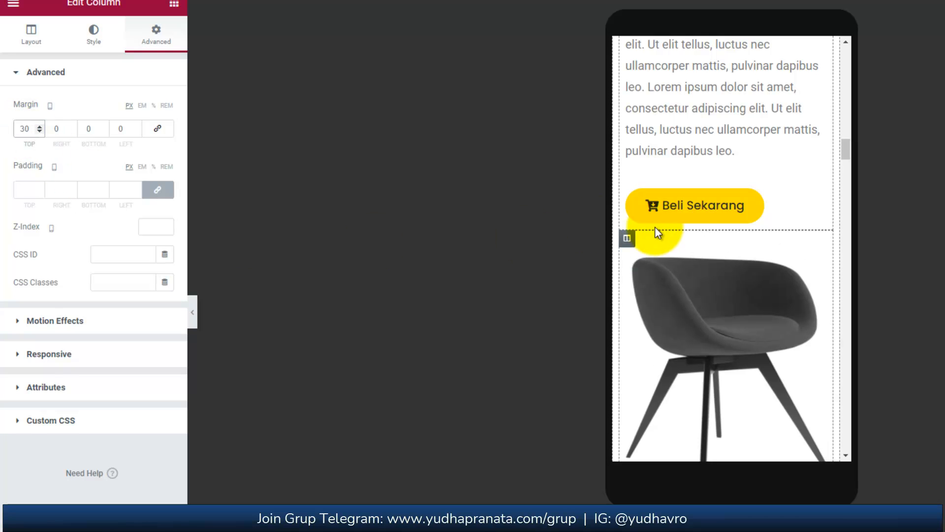
Examine the mobile layout from the "Fakta Sofa Yang Ada di Pasaran" section down to the "Pertanyaan Yang Sering Ditanyakan" section.
{"action": "scroll", "coordinate": [691, 250], "scroll_direction": "down", "scroll_amount": 5}
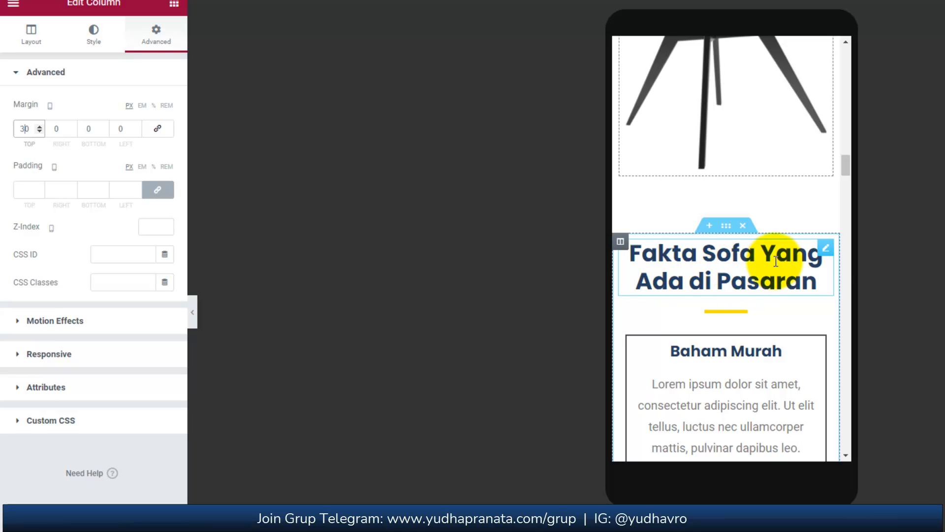
{"action": "scroll", "coordinate": [823, 259], "scroll_direction": "down", "scroll_amount": 10}
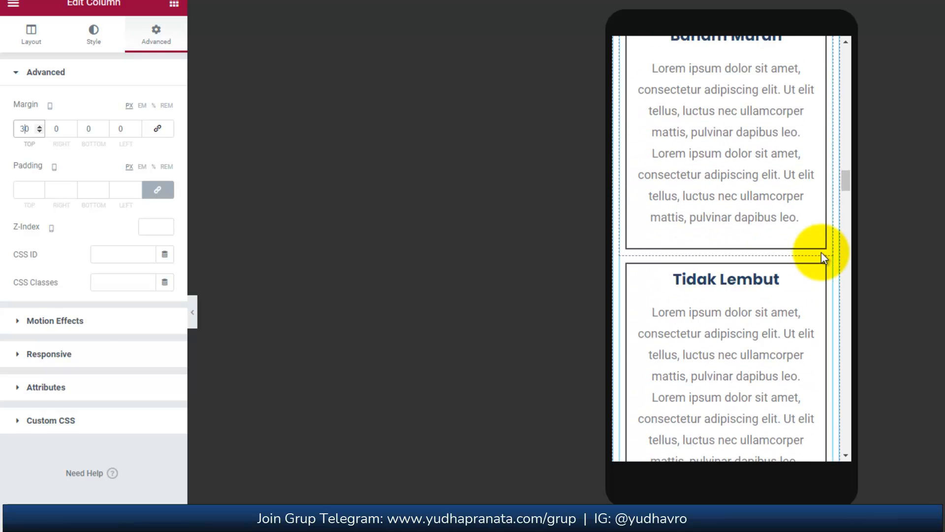
{"action": "scroll", "coordinate": [822, 253], "scroll_direction": "down", "scroll_amount": 15}
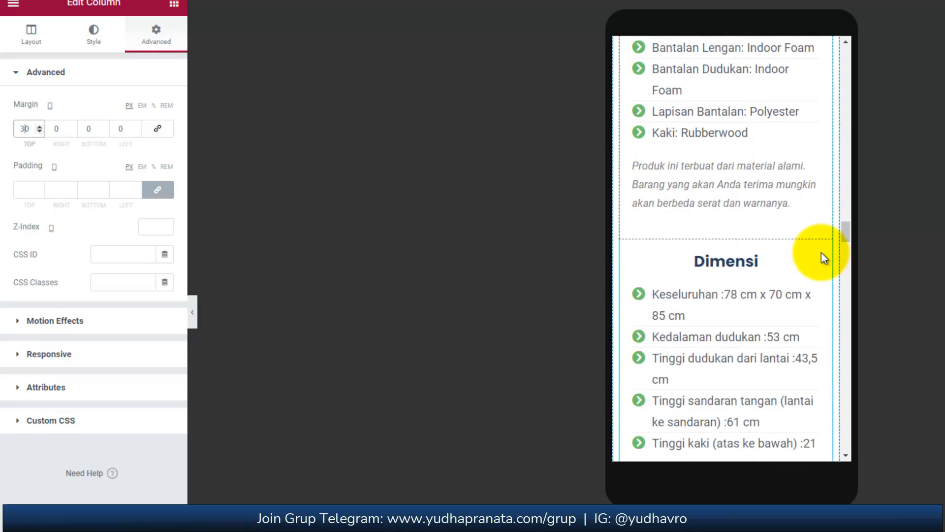
{"action": "scroll", "coordinate": [821, 255], "scroll_direction": "up", "scroll_amount": 4}
{"action": "scroll", "coordinate": [821, 256], "scroll_direction": "down", "scroll_amount": 9}
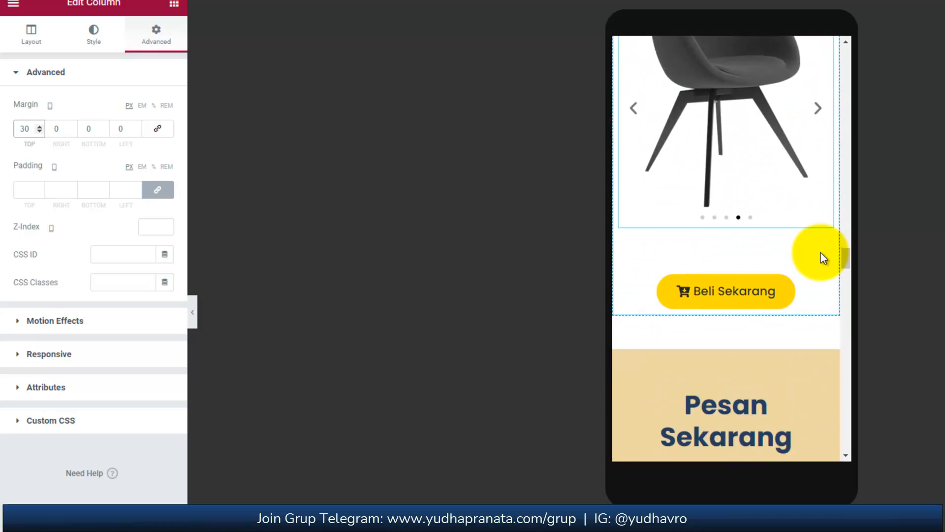
{"action": "scroll", "coordinate": [820, 252], "scroll_direction": "down", "scroll_amount": 3}
{"action": "scroll", "coordinate": [820, 253], "scroll_direction": "up", "scroll_amount": 6}
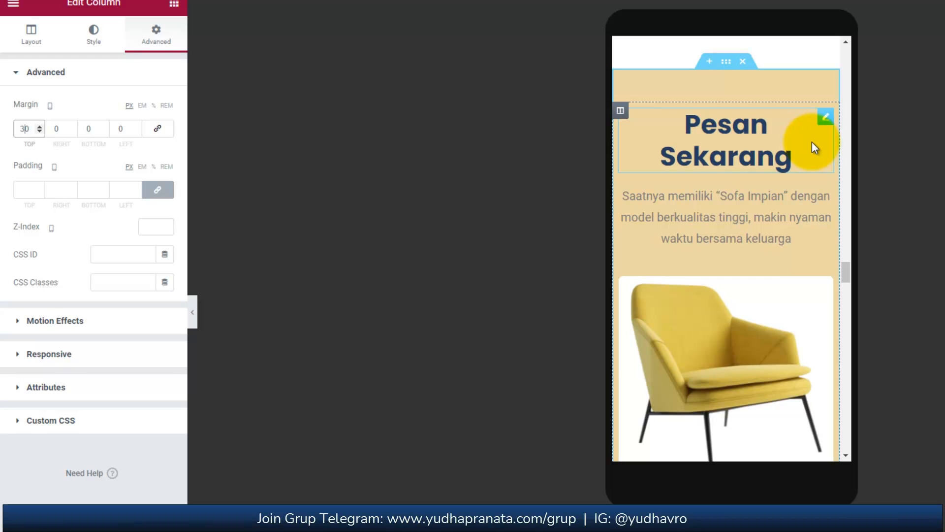
{"action": "scroll", "coordinate": [812, 143], "scroll_direction": "down", "scroll_amount": 5}
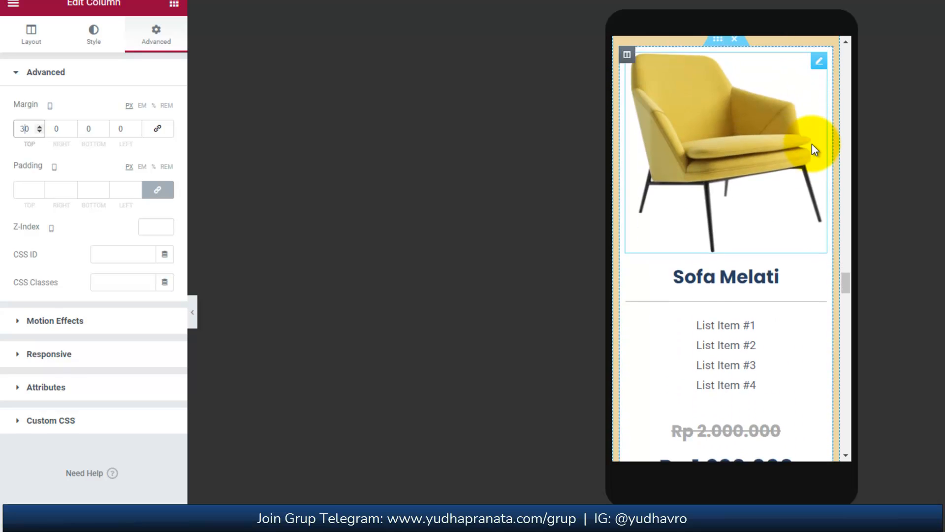
{"action": "scroll", "coordinate": [814, 149], "scroll_direction": "down", "scroll_amount": 10}
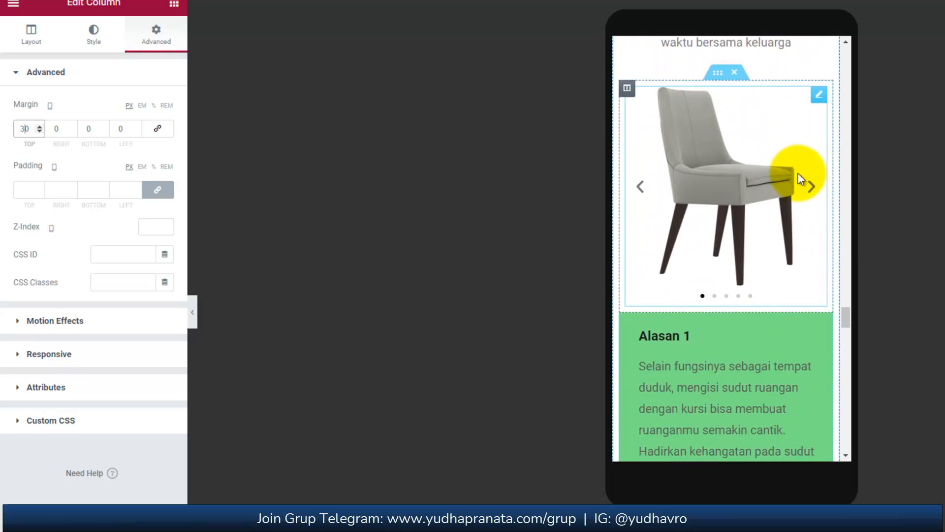
{"action": "scroll", "coordinate": [799, 173], "scroll_direction": "down", "scroll_amount": 10}
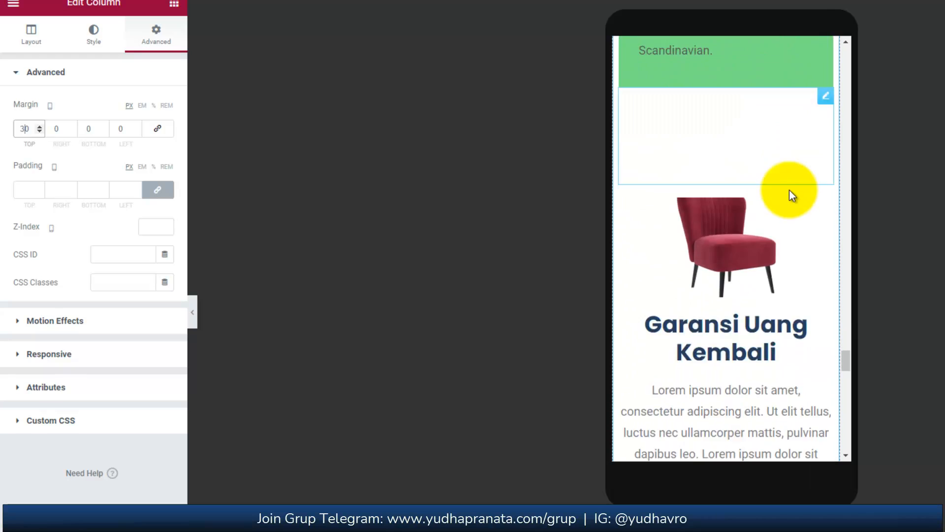
{"action": "scroll", "coordinate": [790, 190], "scroll_direction": "down", "scroll_amount": 5}
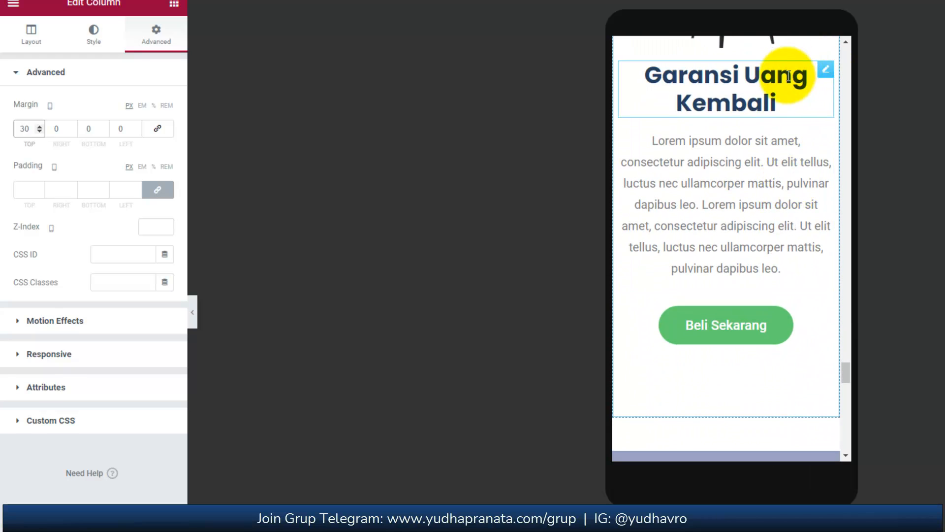
{"action": "scroll", "coordinate": [817, 95], "scroll_direction": "down", "scroll_amount": 8}
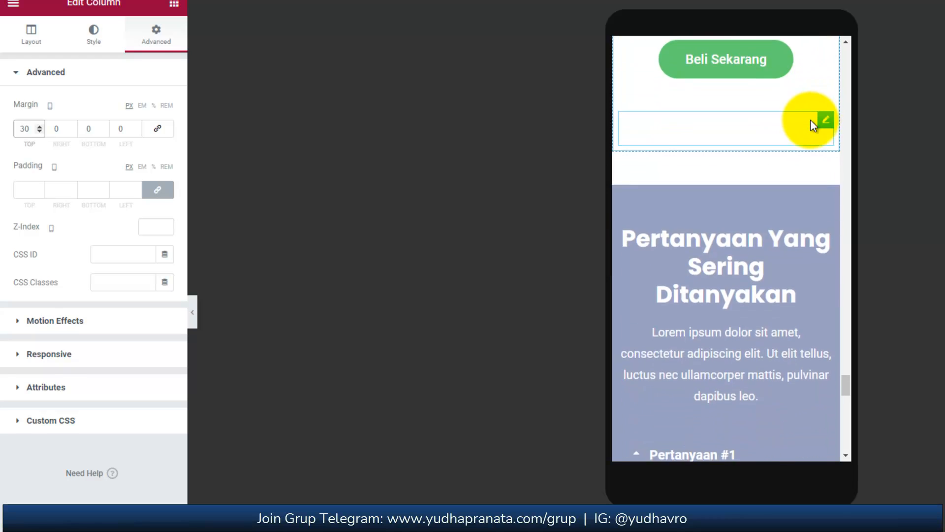
{"action": "scroll", "coordinate": [811, 120], "scroll_direction": "down", "scroll_amount": 2}
{"action": "scroll", "coordinate": [819, 85], "scroll_direction": "up", "scroll_amount": 2}
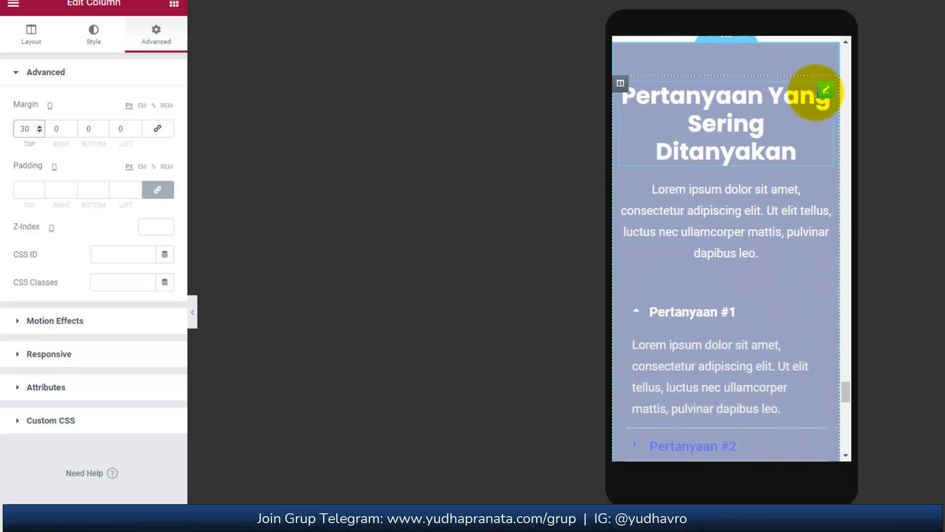
Set the mobile font size of the "Pertanyaan Yang Sering Ditanyakan" heading to 27 px.
{"action": "left_click", "coordinate": [820, 103]}
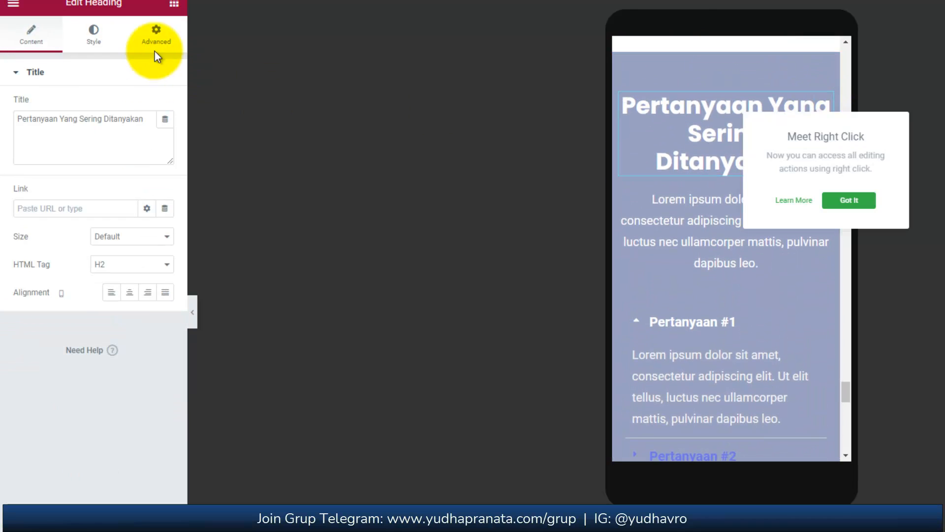
{"action": "left_click", "coordinate": [93, 34]}
{"action": "left_click", "coordinate": [162, 132]}
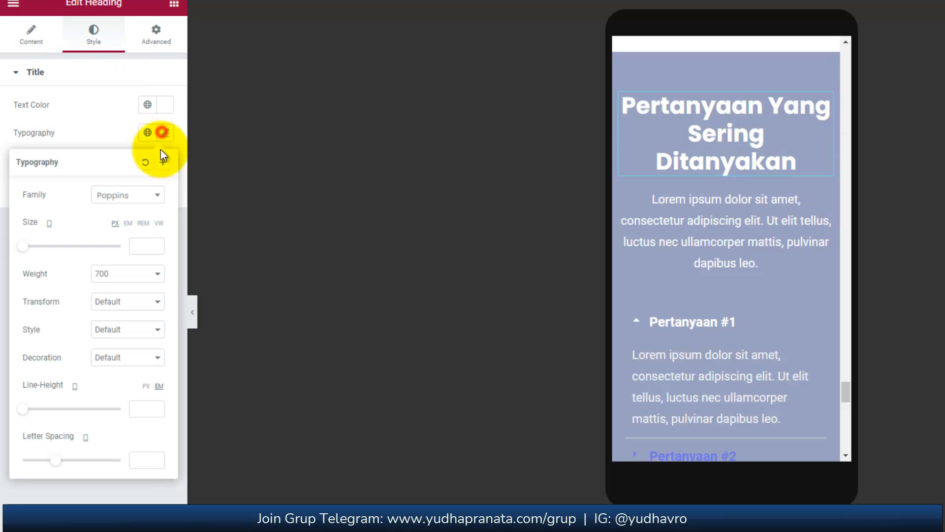
{"action": "type", "text": "27"}
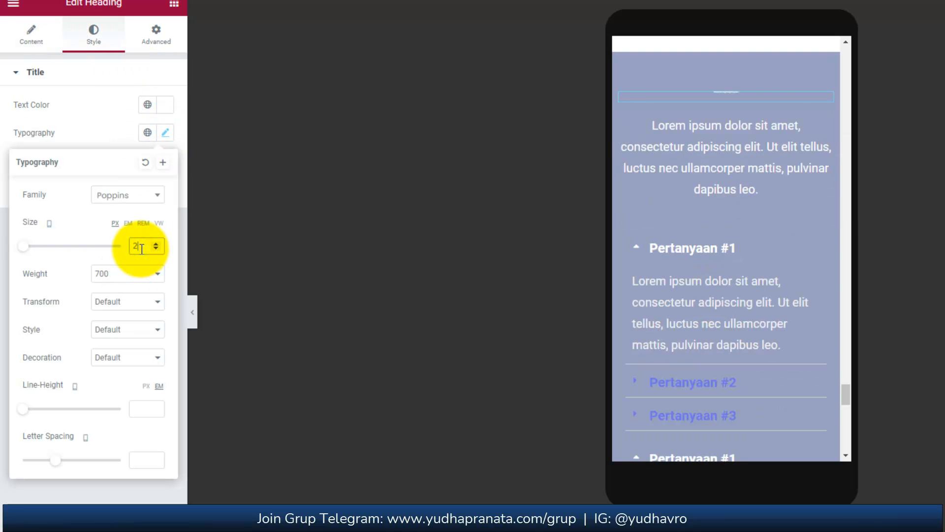
{"action": "left_click", "coordinate": [696, 274]}
Give the footer's Follow Us column an unlinked top margin of 20 px on mobile.
{"action": "scroll", "coordinate": [709, 279], "scroll_direction": "down", "scroll_amount": 3}
{"action": "scroll", "coordinate": [717, 280], "scroll_direction": "down", "scroll_amount": 10}
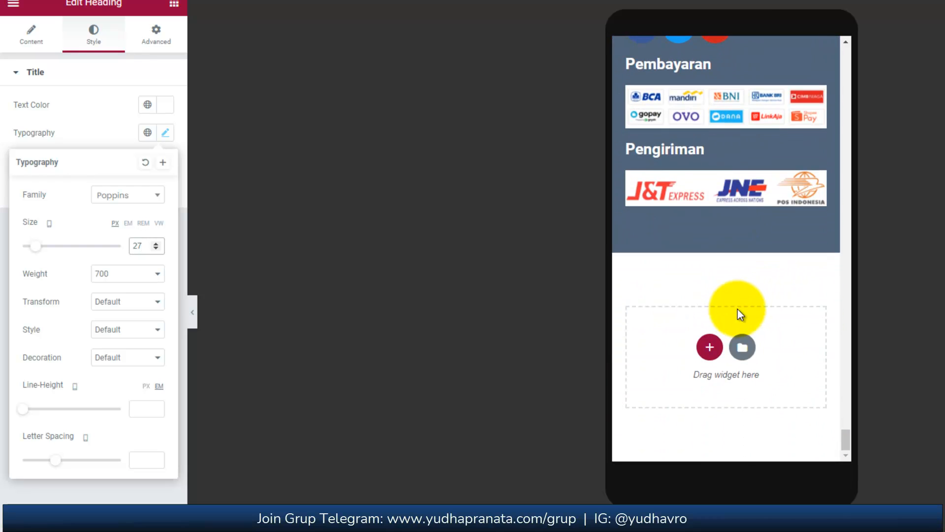
{"action": "scroll", "coordinate": [737, 306], "scroll_direction": "up", "scroll_amount": 5}
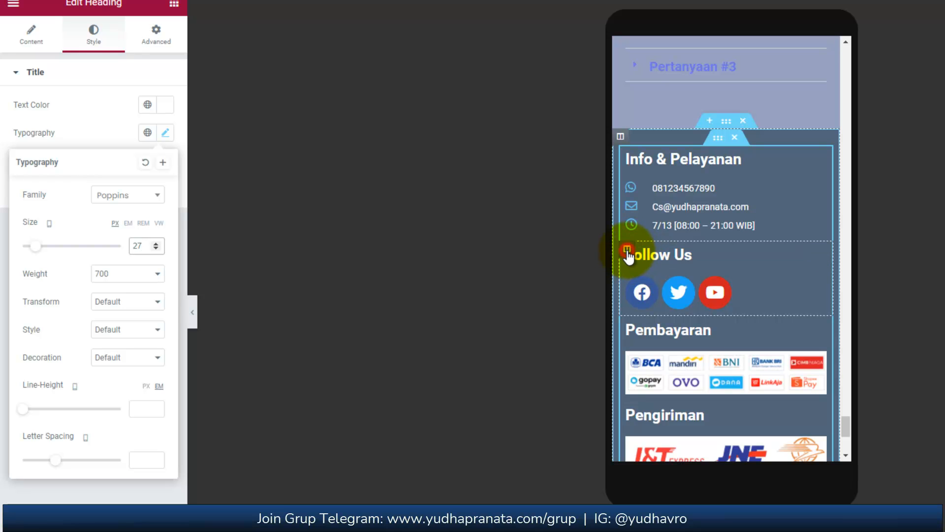
{"action": "left_click", "coordinate": [627, 250]}
{"action": "left_click", "coordinate": [166, 42]}
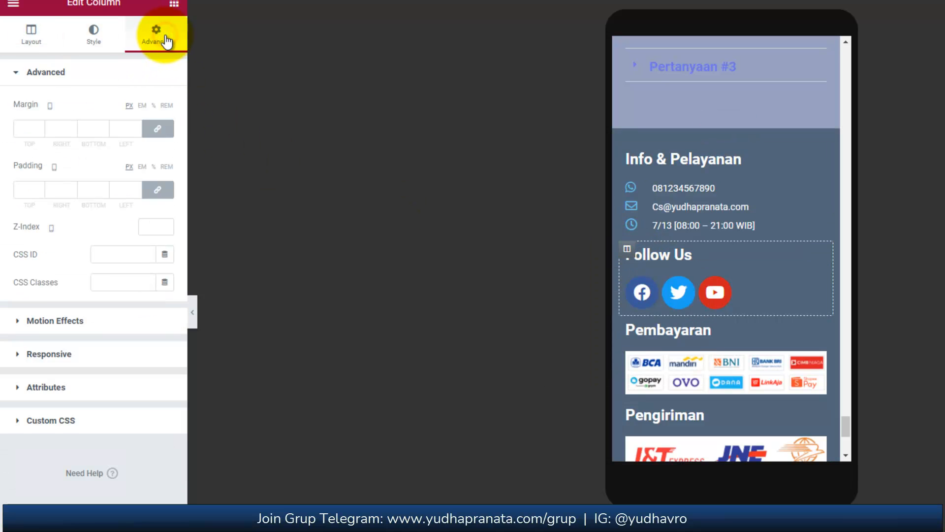
{"action": "left_click", "coordinate": [156, 132]}
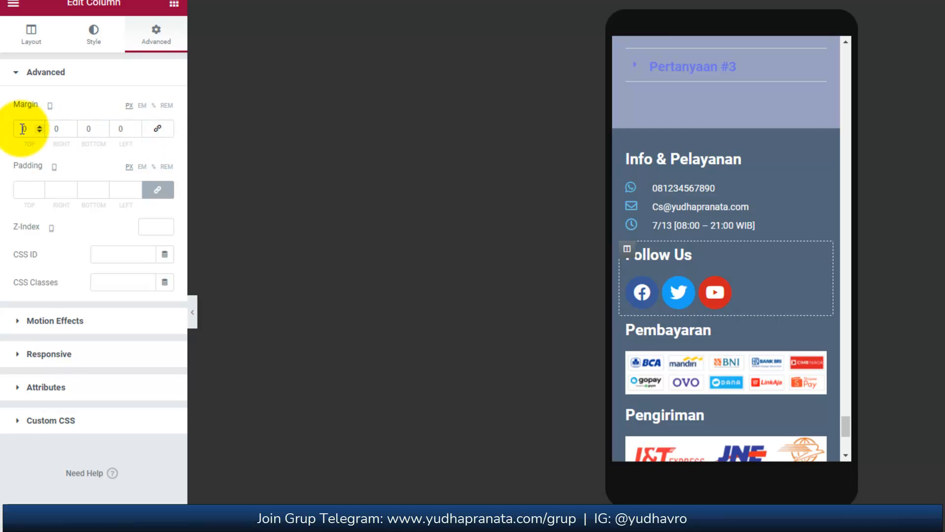
{"action": "type", "text": "20"}
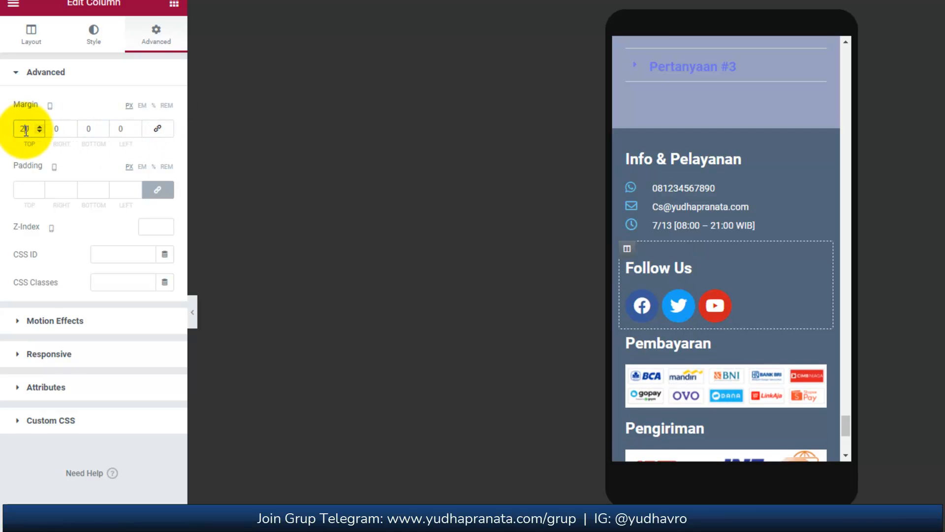
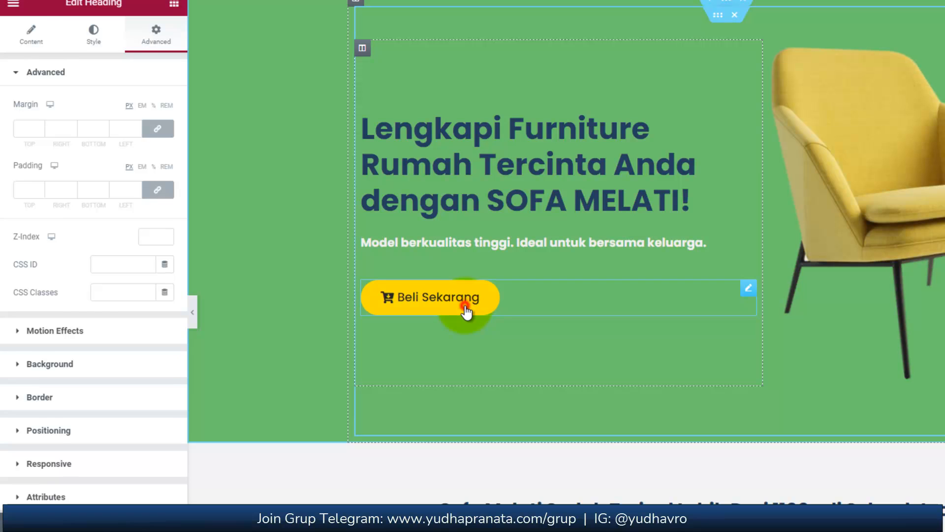
Add a Menu Anchor widget directly above the "Pesan Sekarang" heading in the pricing section.
{"action": "left_click", "coordinate": [467, 312]}
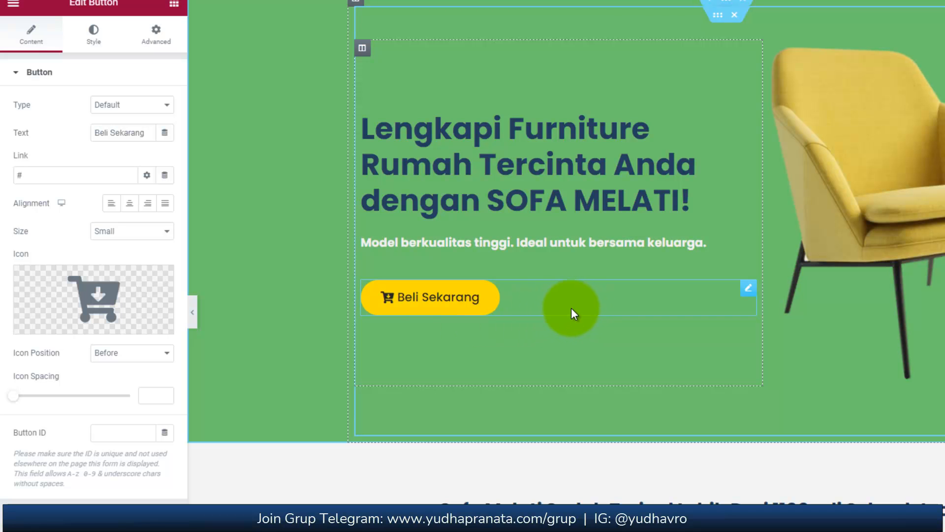
{"action": "scroll", "coordinate": [837, 296], "scroll_direction": "down", "scroll_amount": 1}
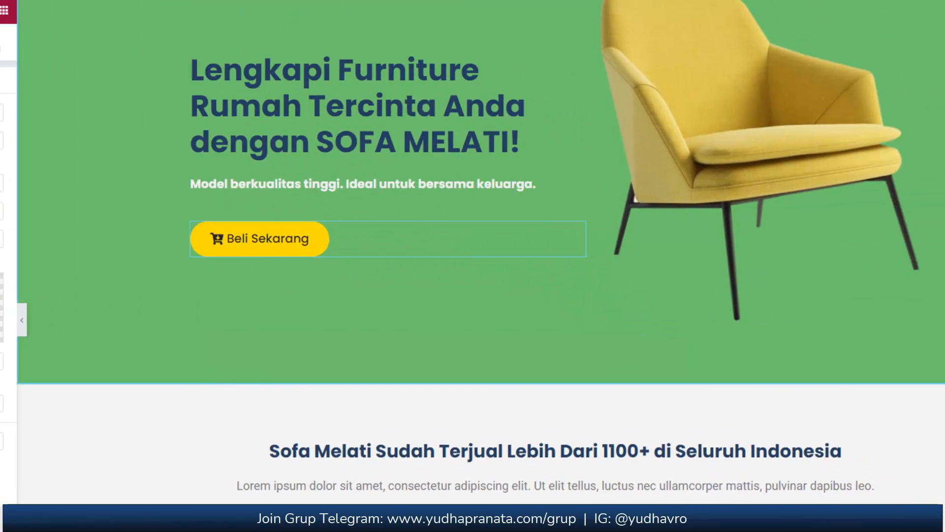
{"action": "scroll", "coordinate": [472, 266], "scroll_direction": "down", "scroll_amount": 20}
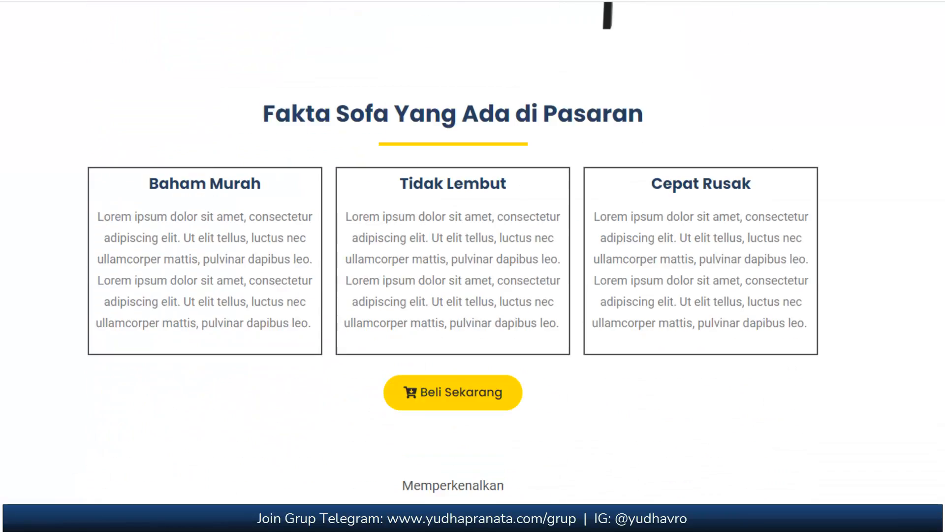
{"action": "scroll", "coordinate": [474, 223], "scroll_direction": "down", "scroll_amount": 3}
{"action": "scroll", "coordinate": [474, 223], "scroll_direction": "up", "scroll_amount": 3}
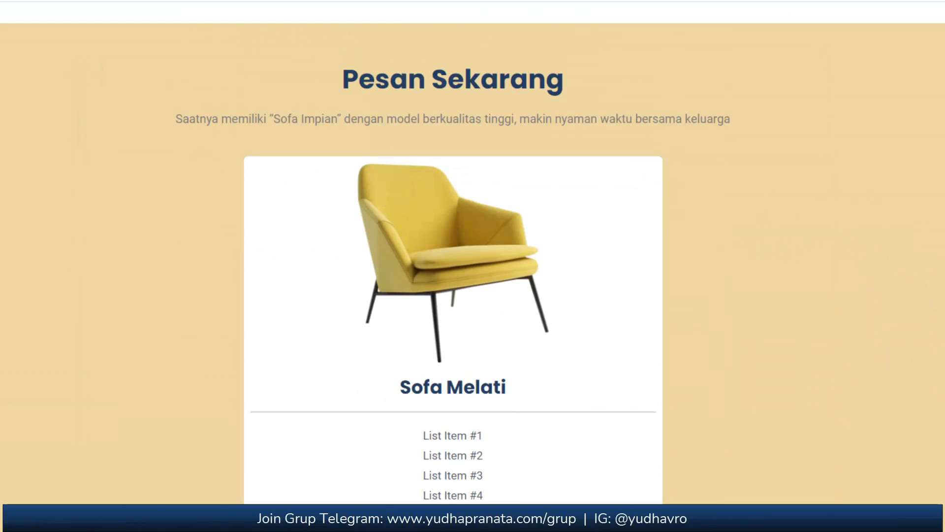
{"action": "scroll", "coordinate": [472, 266], "scroll_direction": "up", "scroll_amount": 1}
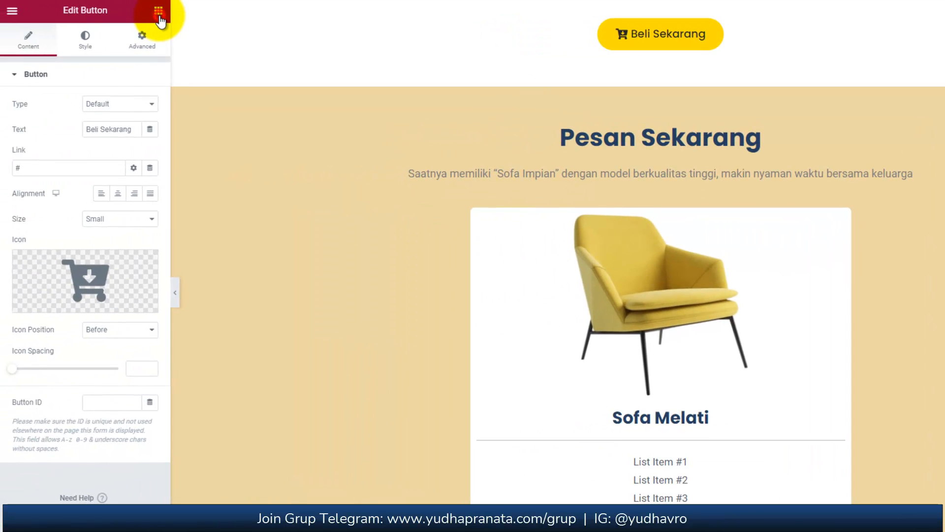
{"action": "left_click", "coordinate": [158, 10]}
{"action": "left_click", "coordinate": [84, 60]}
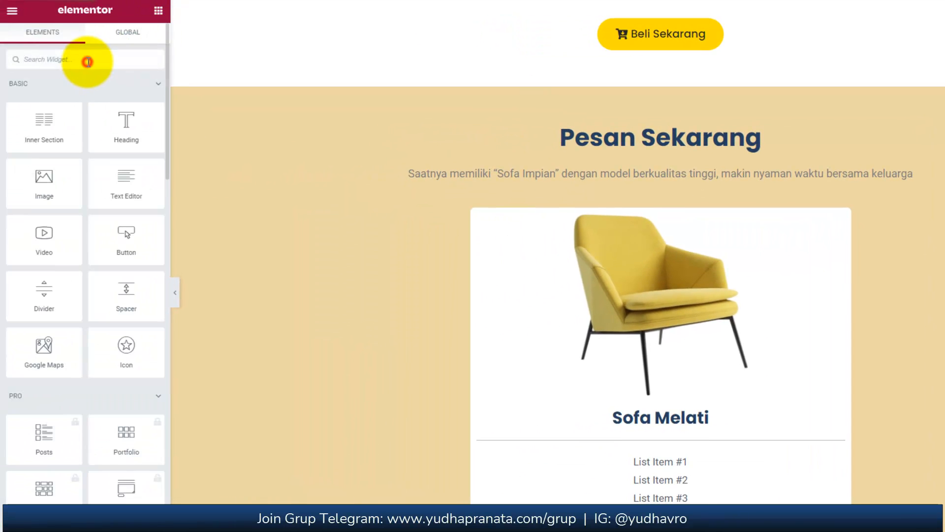
{"action": "type", "text": "an"}
{"action": "left_click", "coordinate": [43, 98]}
{"action": "left_click_drag", "start_coordinate": [48, 99], "coordinate": [613, 123]}
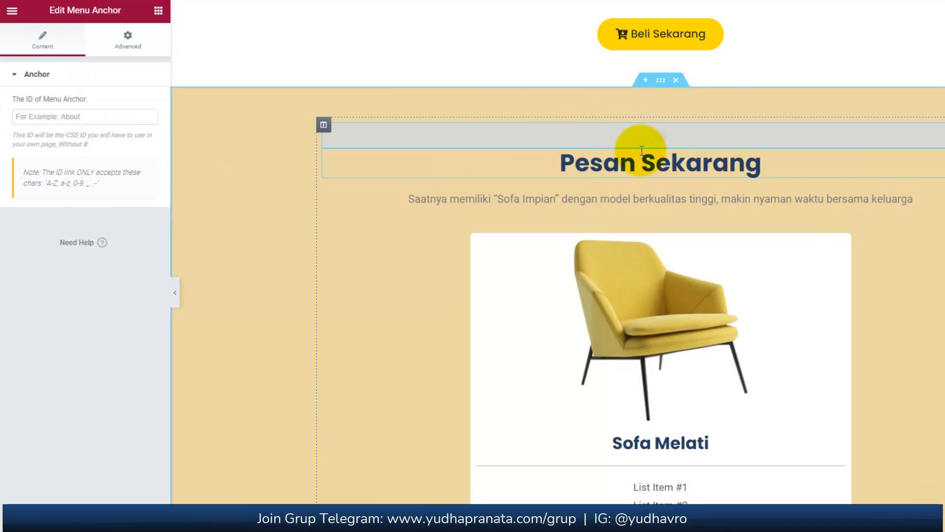
Set the ID of the menu anchor above "Pesan Sekarang" to harga, without the # character.
{"action": "left_click", "coordinate": [77, 117]}
{"action": "type", "text": "harga"}
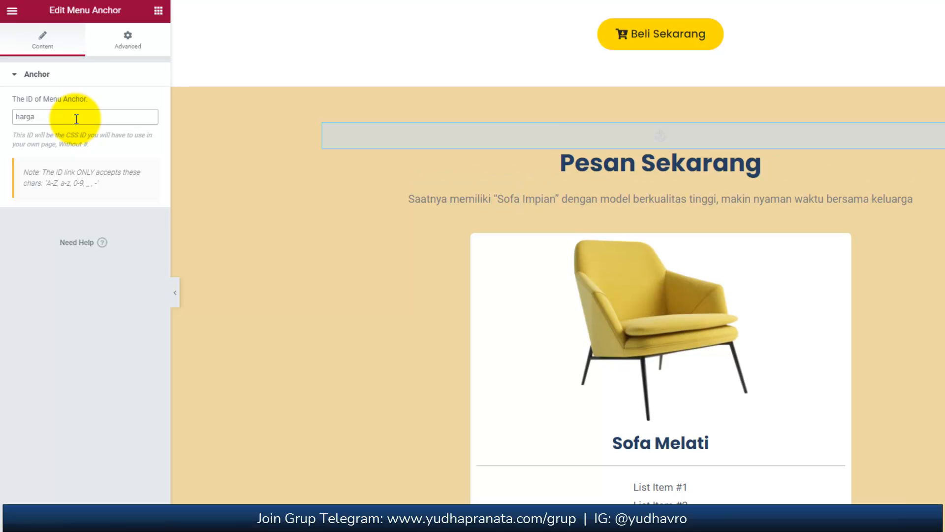
{"action": "left_click_drag", "start_coordinate": [34, 119], "coordinate": [15, 117]}
{"action": "double_click", "coordinate": [86, 144]}
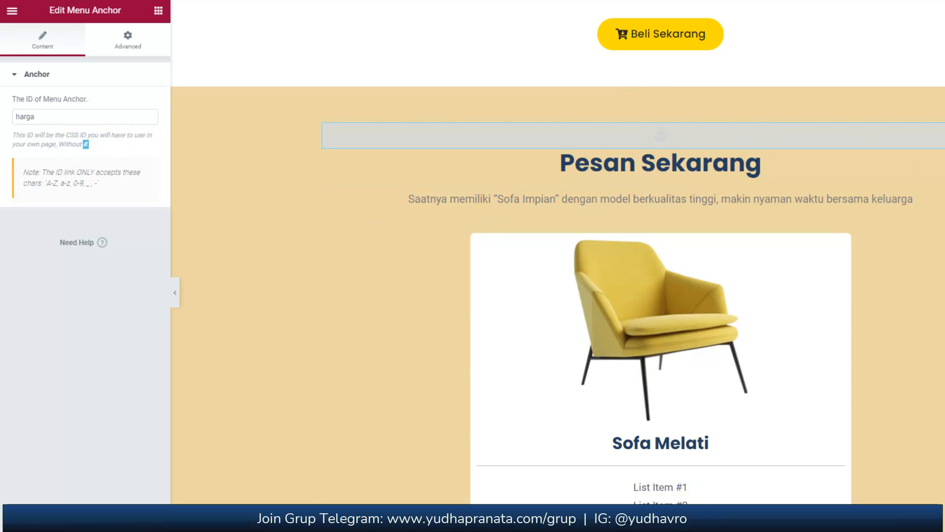
Link the hero section's Beli Sekarang button to #harga and test its jump to the pricing section.
{"action": "scroll", "coordinate": [542, 268], "scroll_direction": "up", "scroll_amount": 20}
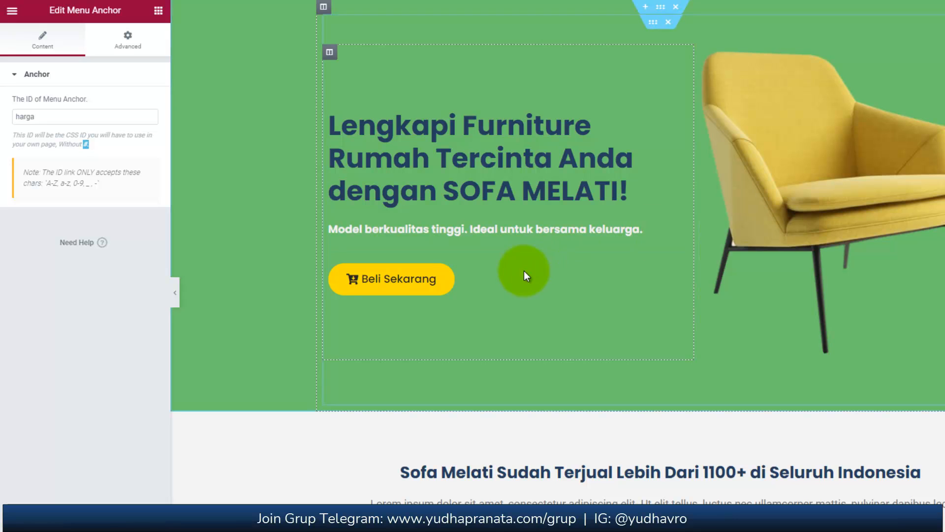
{"action": "left_click", "coordinate": [682, 271]}
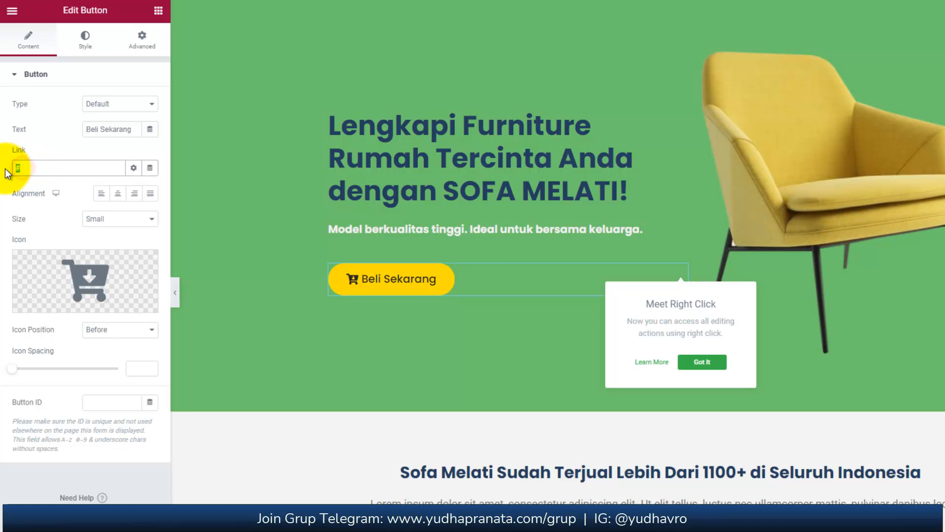
{"action": "left_click", "coordinate": [31, 168]}
{"action": "type", "text": "harg"}
{"action": "left_click", "coordinate": [383, 277]}
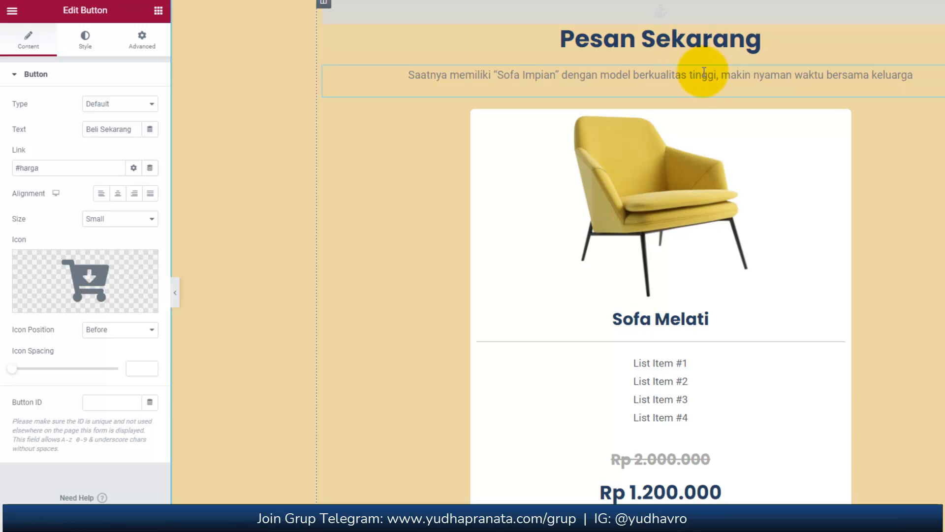
{"action": "scroll", "coordinate": [558, 252], "scroll_direction": "up", "scroll_amount": 20}
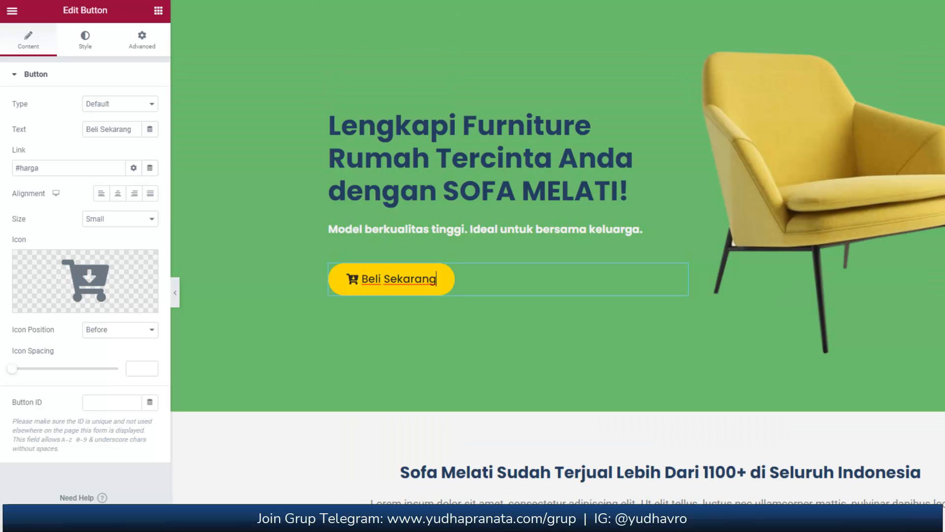
Link the Beli Sekarang button in the "Apakah Anda Sering Ganti Sofa Karena Mudah Rusak?" section to #harga.
{"action": "scroll", "coordinate": [557, 271], "scroll_direction": "down", "scroll_amount": 1}
{"action": "scroll", "coordinate": [545, 289], "scroll_direction": "down", "scroll_amount": 15}
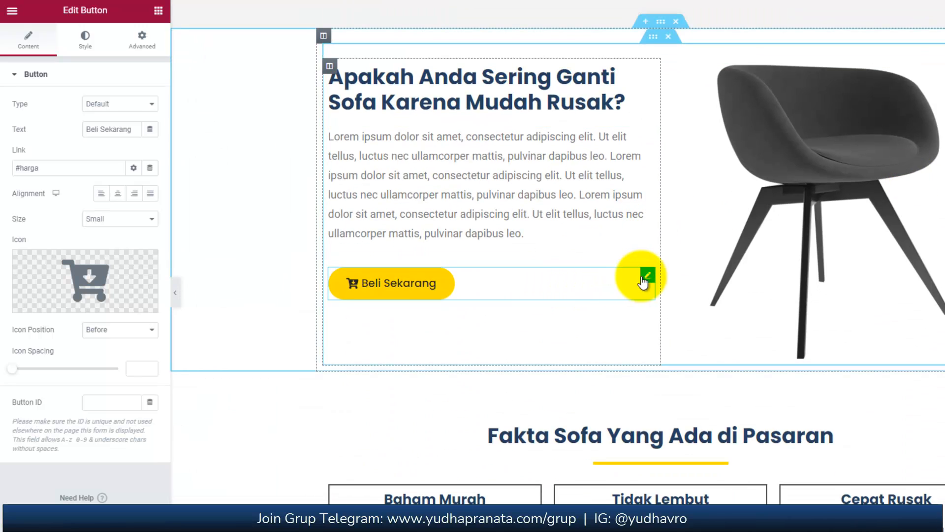
{"action": "double_click", "coordinate": [67, 169]}
{"action": "key", "text": "BackSpace"}
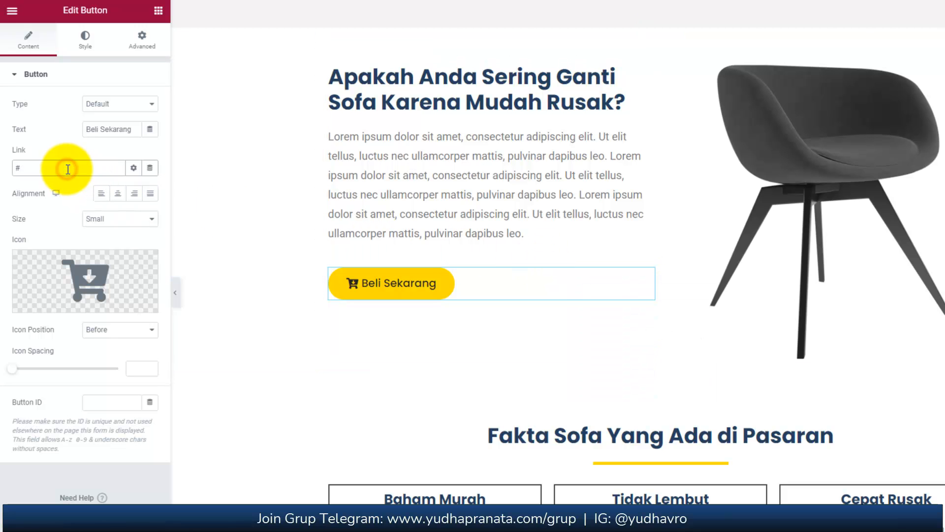
{"action": "type", "text": "harga"}
Link the green Beli Sekarang button under the Rp 1.200.000 price to an https wa.me address containing the seller's WhatsApp number.
{"action": "scroll", "coordinate": [698, 203], "scroll_direction": "down", "scroll_amount": 5}
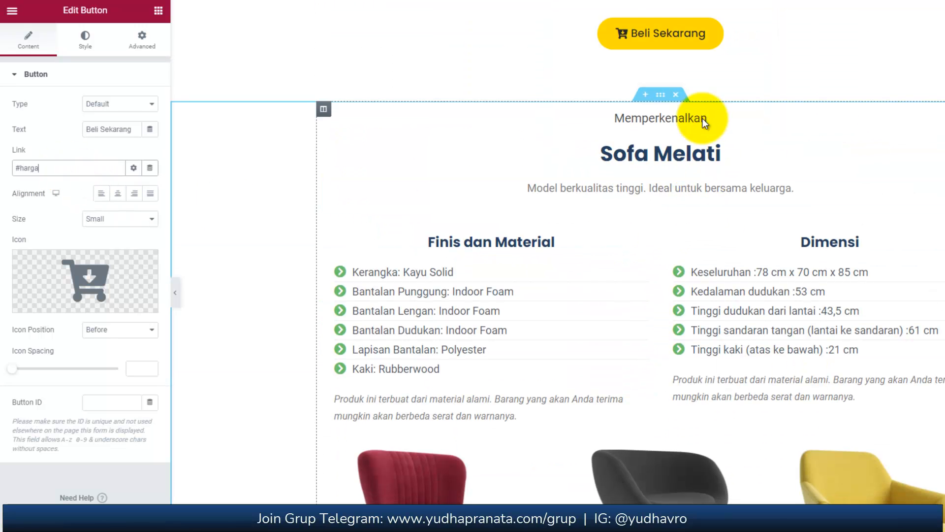
{"action": "scroll", "coordinate": [749, 351], "scroll_direction": "down", "scroll_amount": 10}
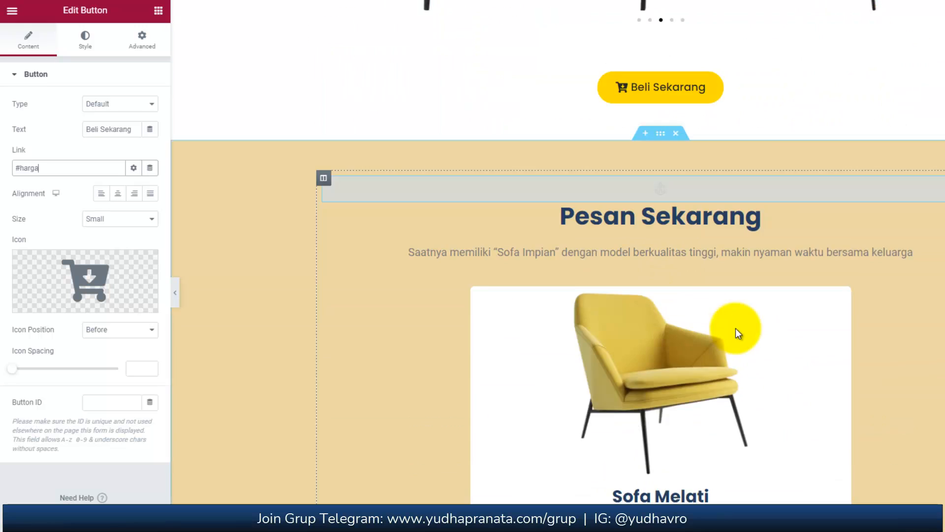
{"action": "scroll", "coordinate": [843, 176], "scroll_direction": "up", "scroll_amount": 5}
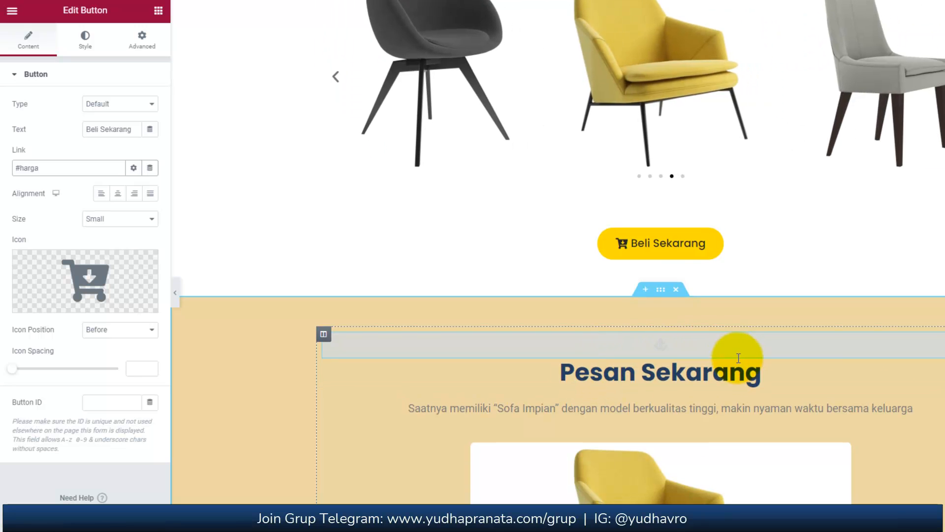
{"action": "scroll", "coordinate": [740, 361], "scroll_direction": "down", "scroll_amount": 5}
{"action": "scroll", "coordinate": [740, 361], "scroll_direction": "down", "scroll_amount": 8}
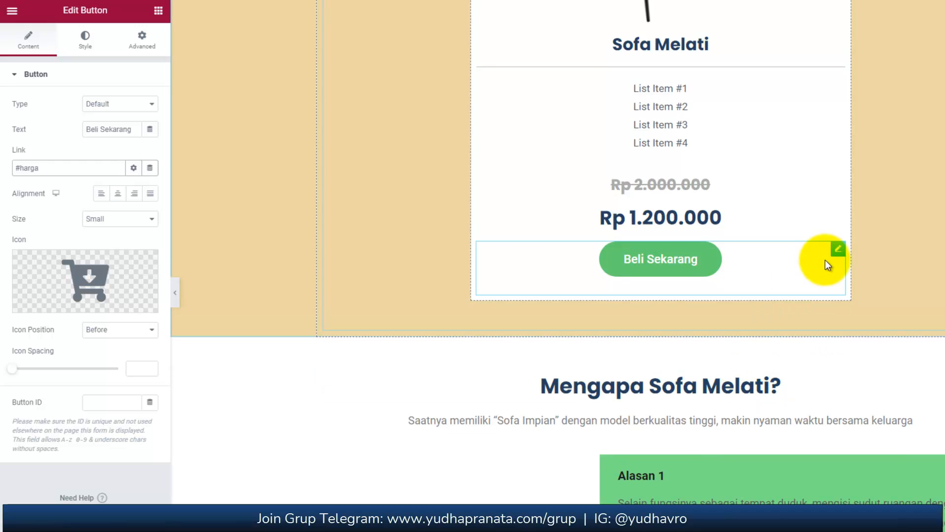
{"action": "left_click", "coordinate": [837, 249]}
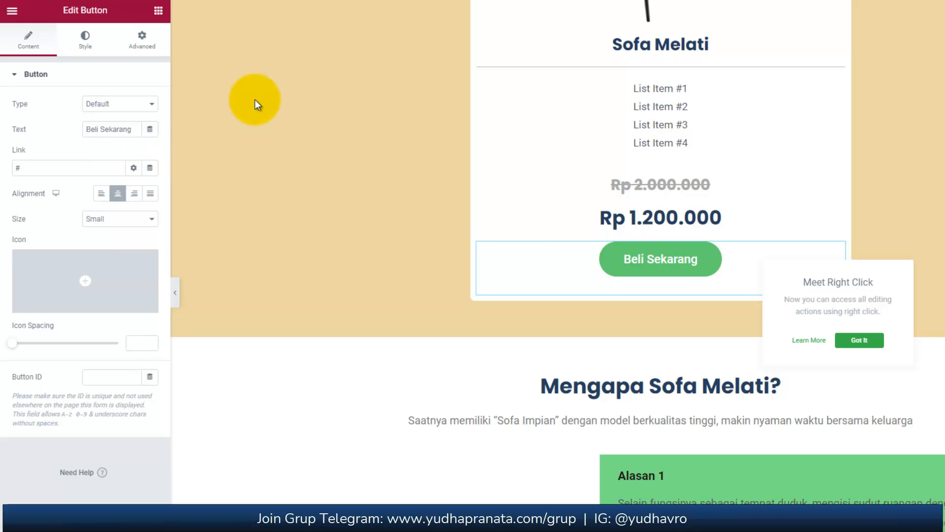
{"action": "double_click", "coordinate": [71, 170]}
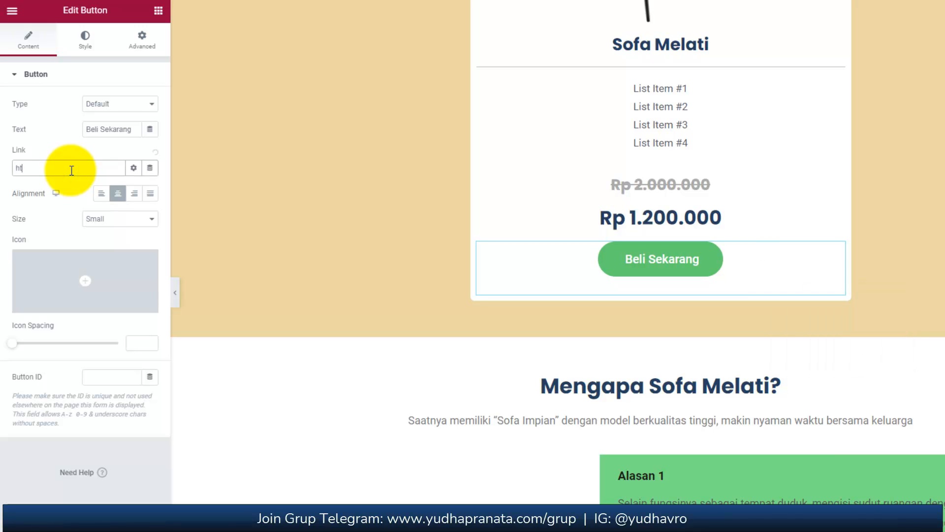
{"action": "key", "text": "BackSpace"}
{"action": "key", "text": "BackSpace"}
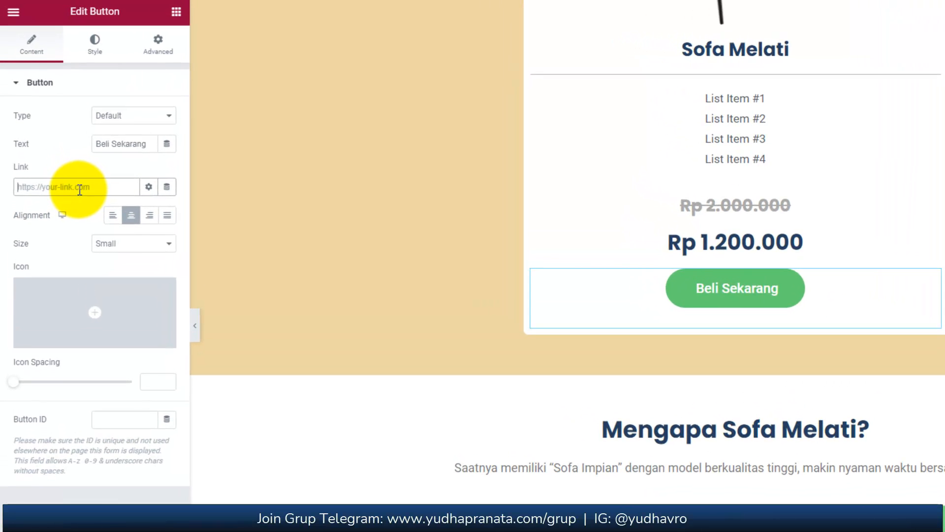
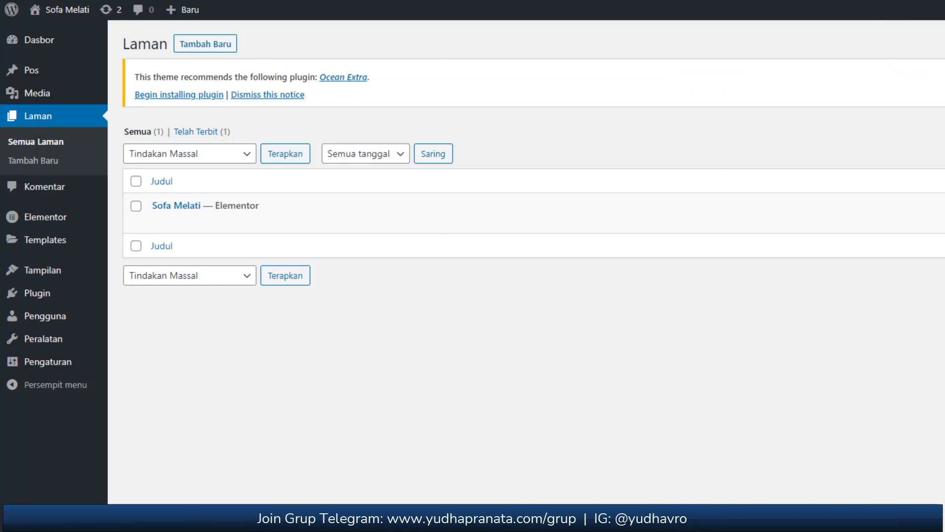
Open the Sofa Melati site's front page in a new browser tab from the WordPress dashboard and view it.
{"action": "mouse_move", "coordinate": [34, 13]}
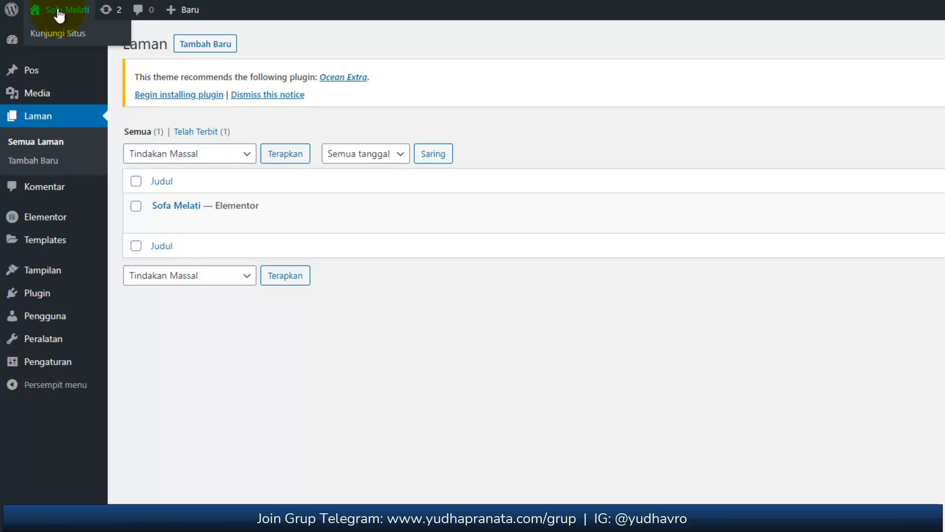
{"action": "right_click", "coordinate": [57, 58]}
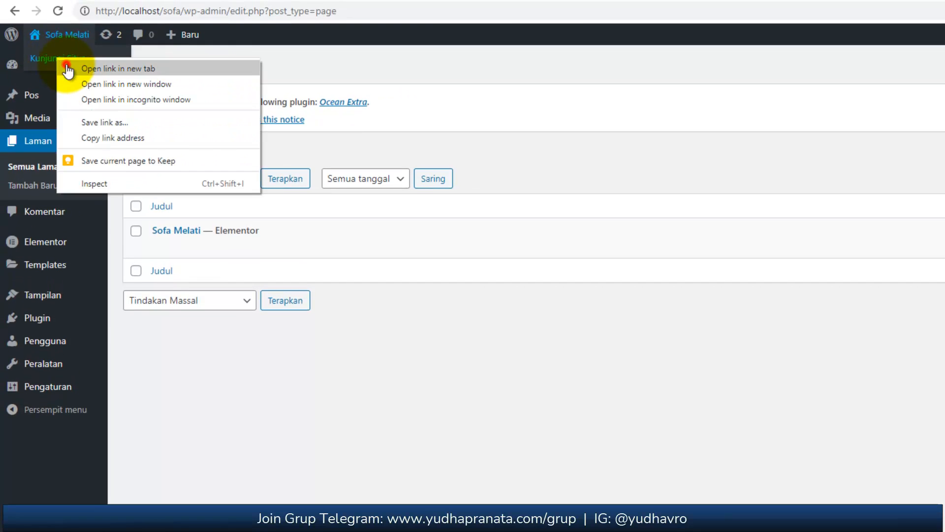
{"action": "left_click", "coordinate": [66, 64]}
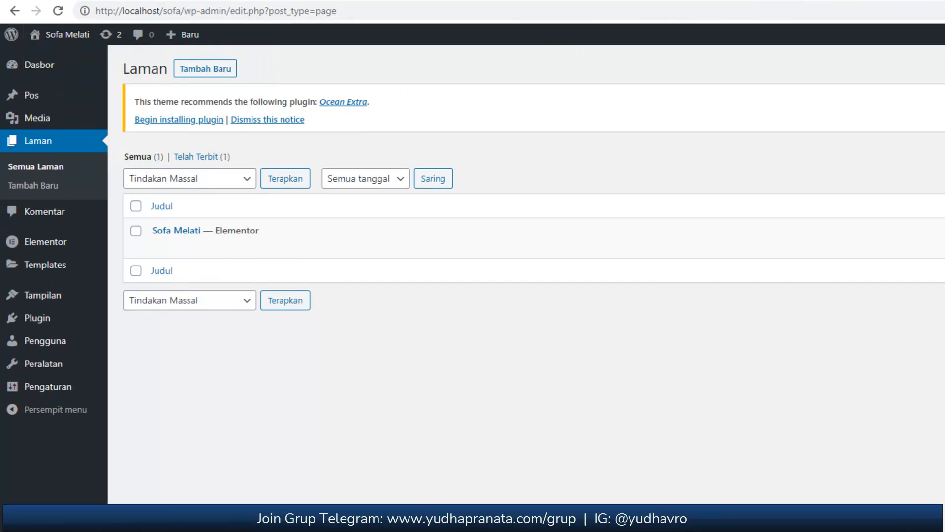
{"action": "left_click", "coordinate": [941, 0]}
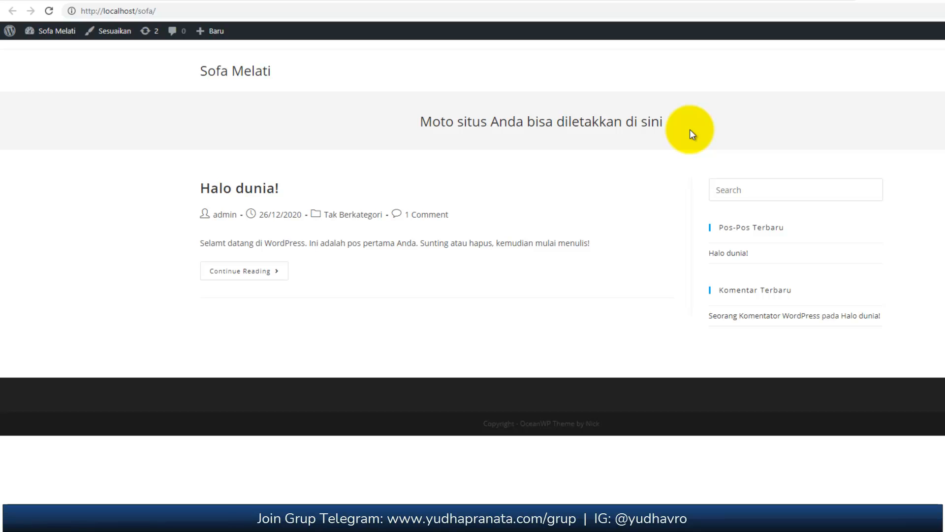
Return to the WordPress dashboard and open the homepage settings (Pengaturan Beranda) in the theme customizer.
{"action": "left_click", "coordinate": [700, 1]}
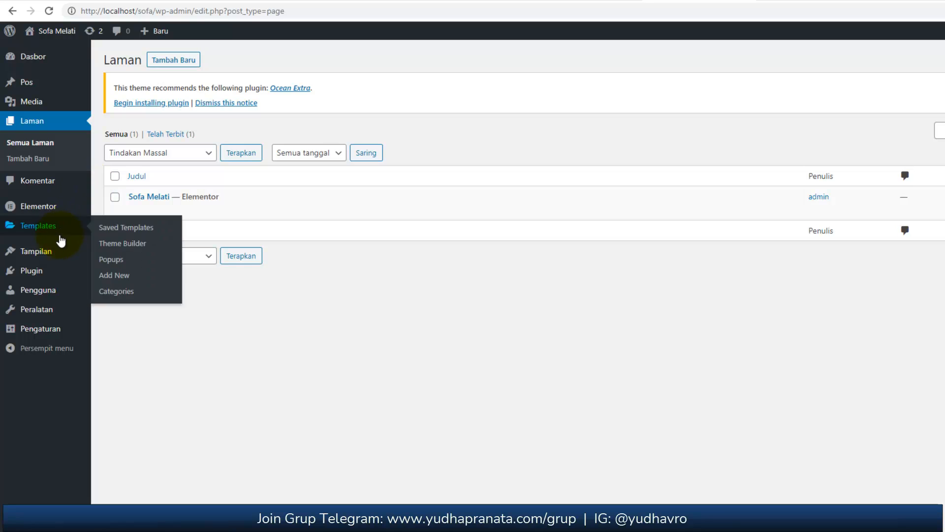
{"action": "mouse_move", "coordinate": [59, 256]}
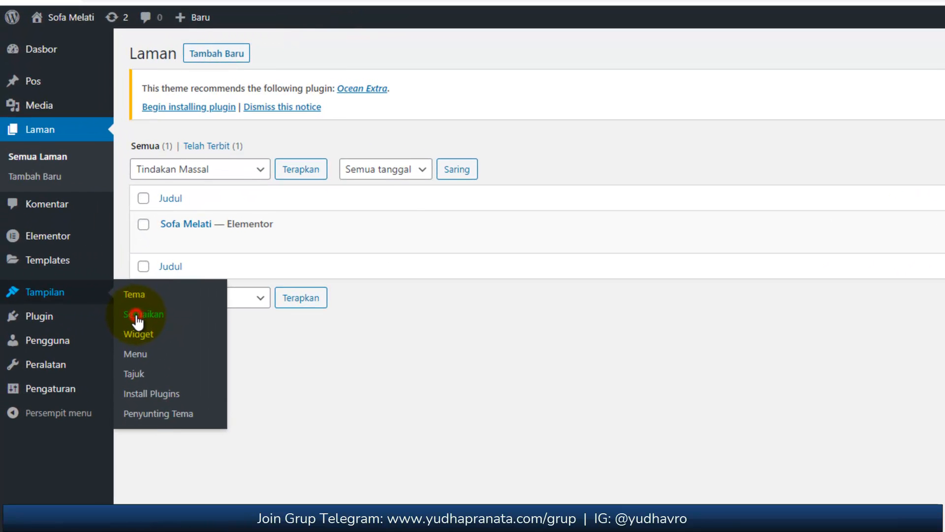
{"action": "left_click", "coordinate": [136, 317]}
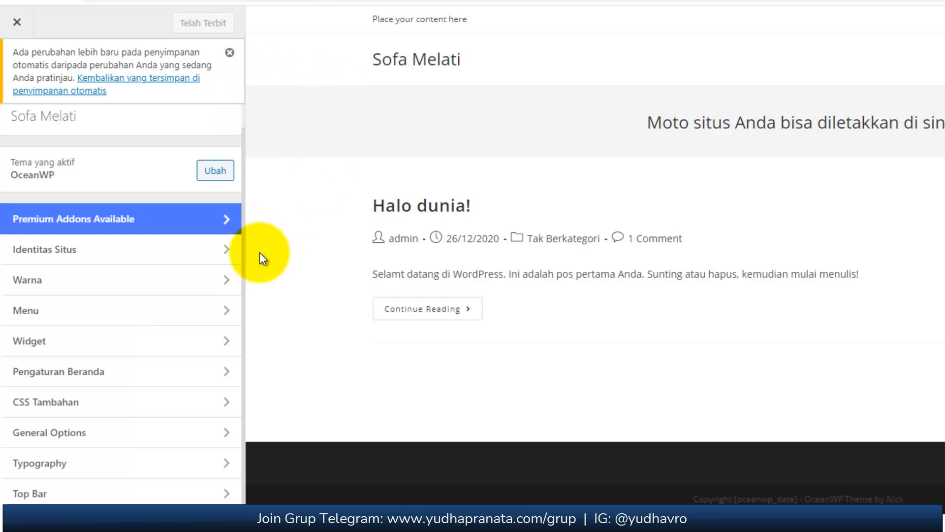
{"action": "left_click", "coordinate": [132, 375]}
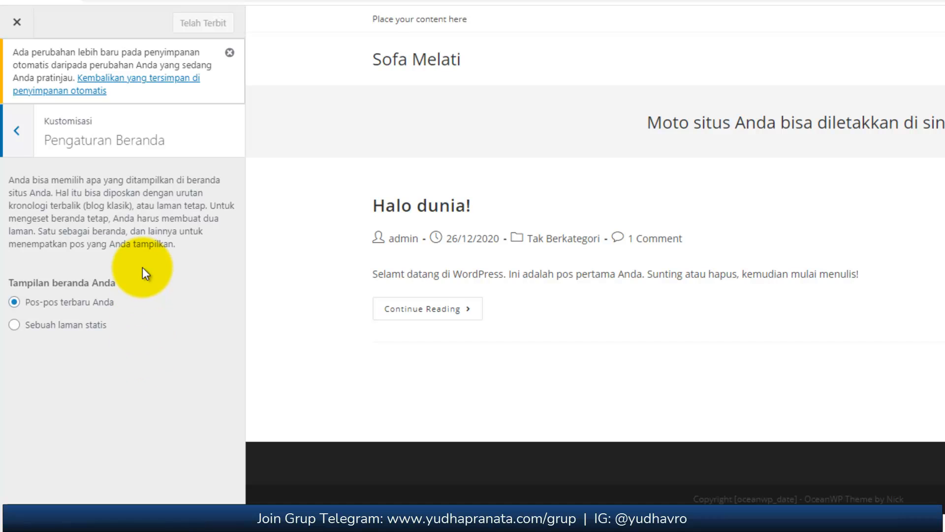
Set the homepage display to a static page (Sebuah laman statis).
{"action": "left_click_drag", "start_coordinate": [14, 281], "coordinate": [149, 279]}
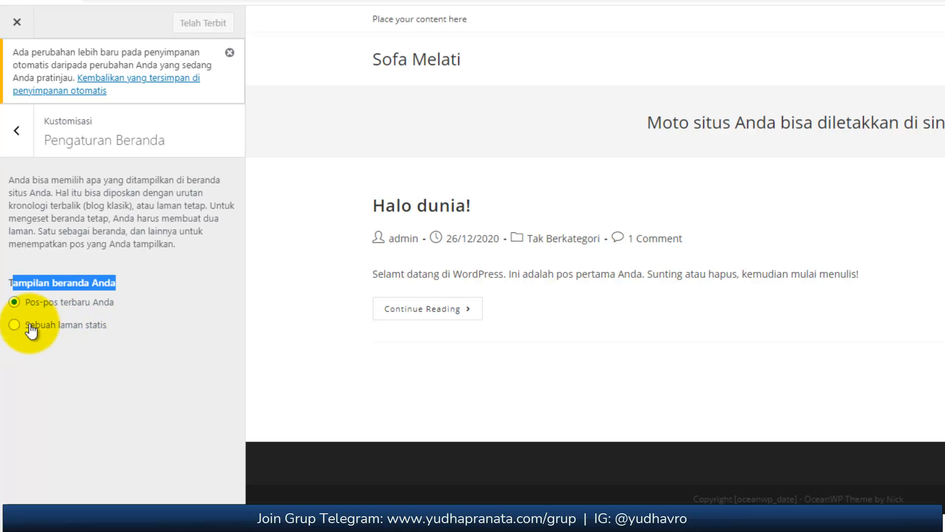
{"action": "left_click", "coordinate": [16, 325]}
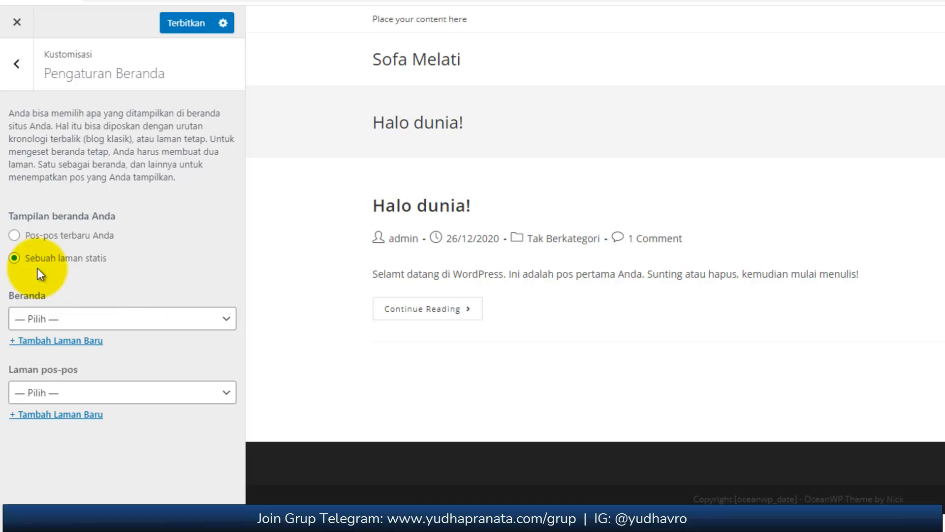
{"action": "left_click", "coordinate": [41, 298]}
{"action": "left_click_drag", "start_coordinate": [41, 297], "coordinate": [16, 300]}
{"action": "mouse_move", "coordinate": [80, 375]}
{"action": "left_mouse_down"}
{"action": "mouse_move", "coordinate": [15, 371]}
{"action": "mouse_move", "coordinate": [5, 361]}
{"action": "mouse_move", "coordinate": [4, 369]}
{"action": "mouse_move", "coordinate": [93, 380]}
{"action": "left_mouse_up"}
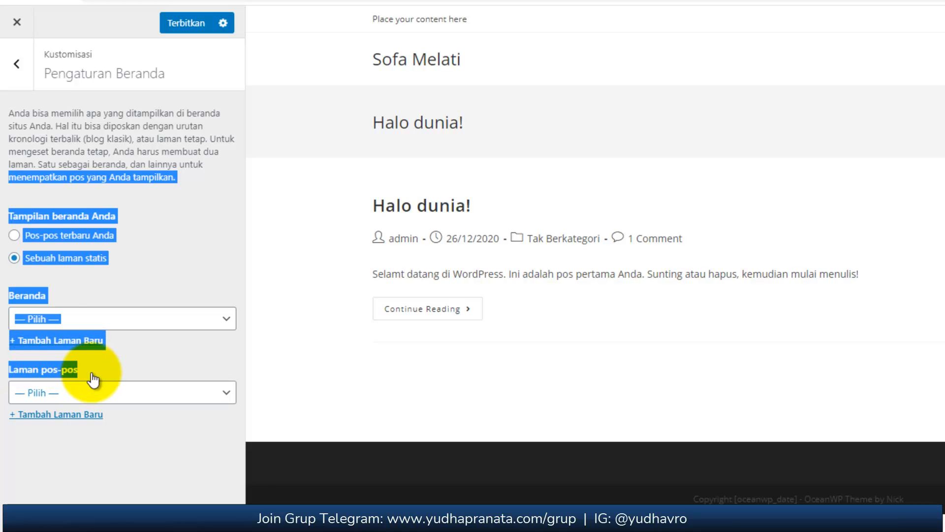
{"action": "left_click", "coordinate": [93, 383]}
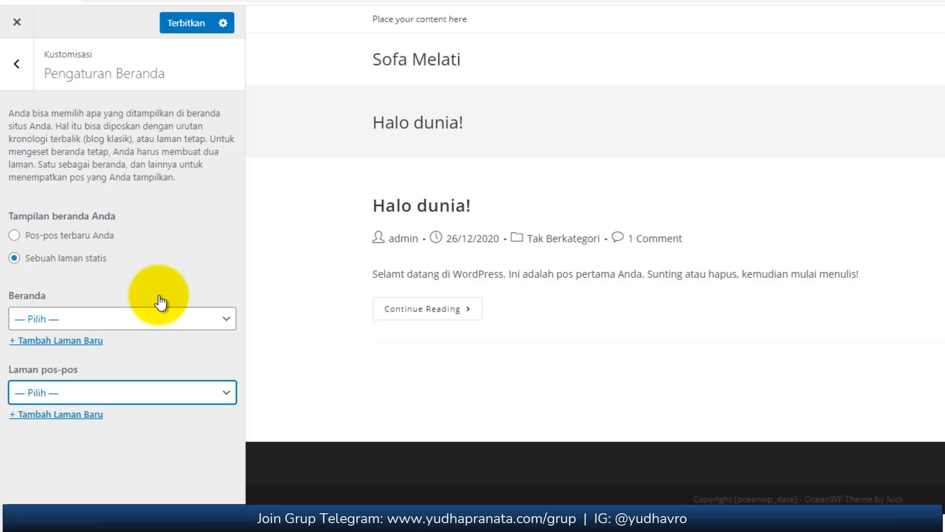
Choose the Sofa Melati page as the static homepage (Beranda), check its preview, and publish the customizer settings.
{"action": "left_click", "coordinate": [80, 320]}
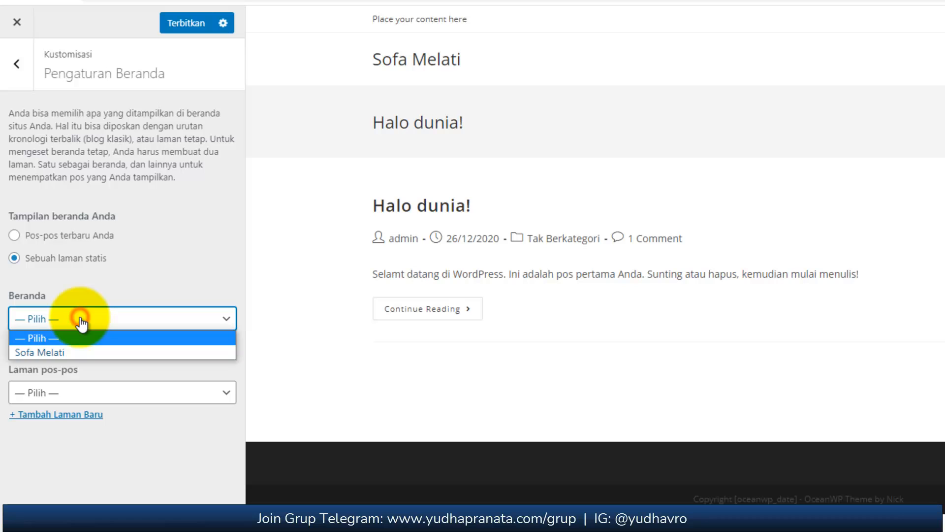
{"action": "left_click", "coordinate": [52, 350]}
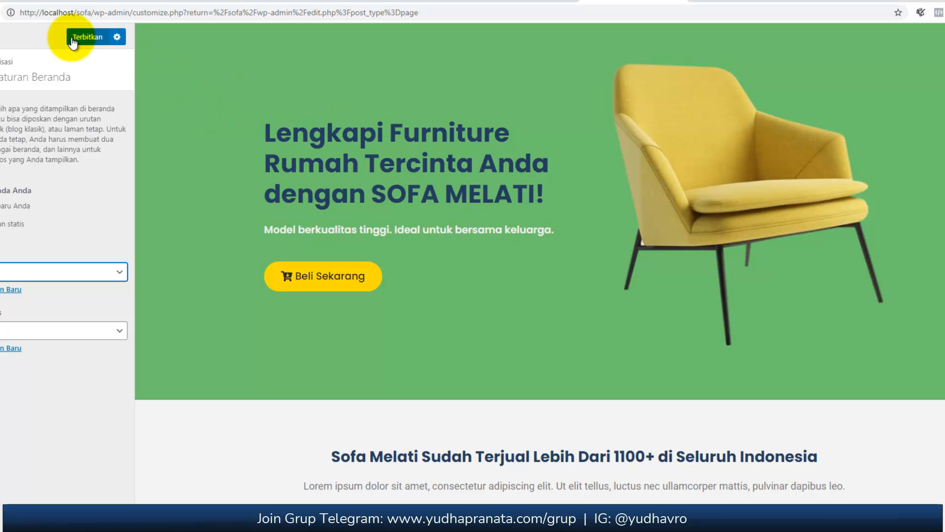
{"action": "scroll", "coordinate": [742, 322], "scroll_direction": "down", "scroll_amount": 6}
{"action": "scroll", "coordinate": [743, 322], "scroll_direction": "down", "scroll_amount": 5}
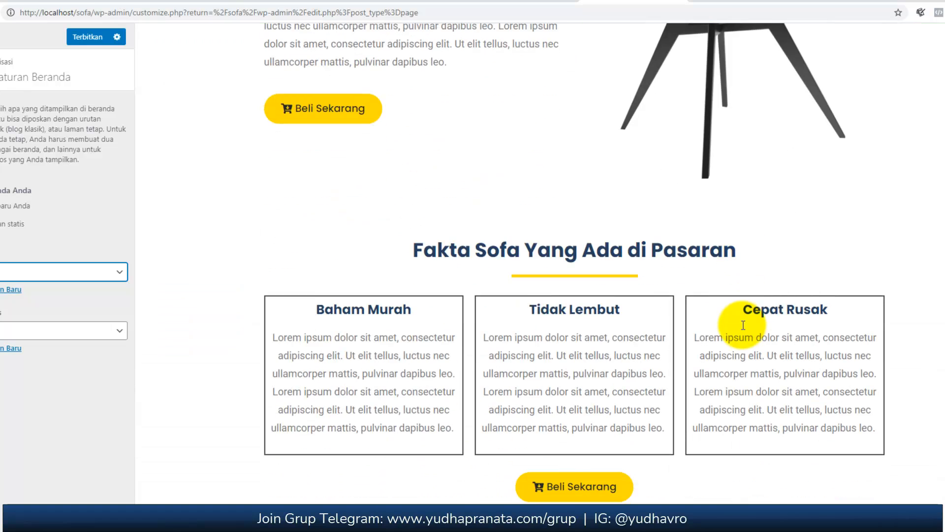
{"action": "scroll", "coordinate": [742, 325], "scroll_direction": "down", "scroll_amount": 2}
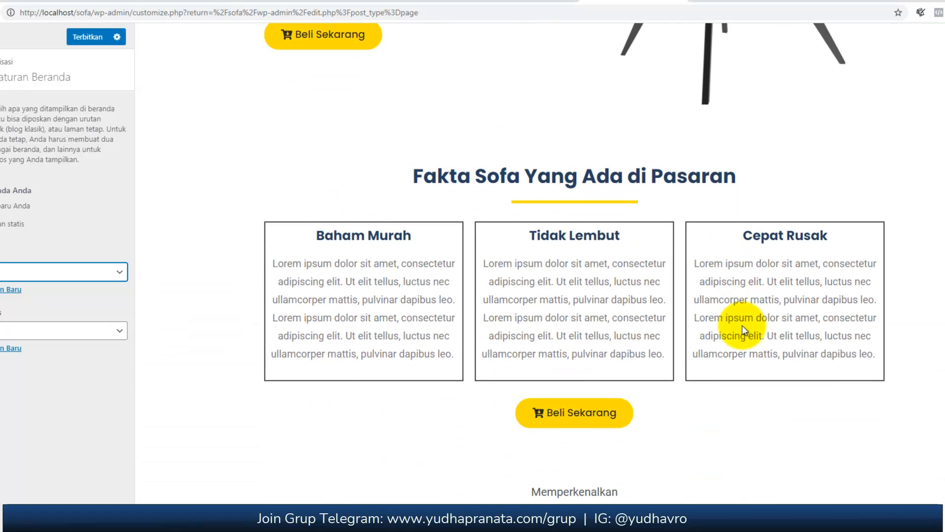
{"action": "scroll", "coordinate": [588, 210], "scroll_direction": "up", "scroll_amount": 6}
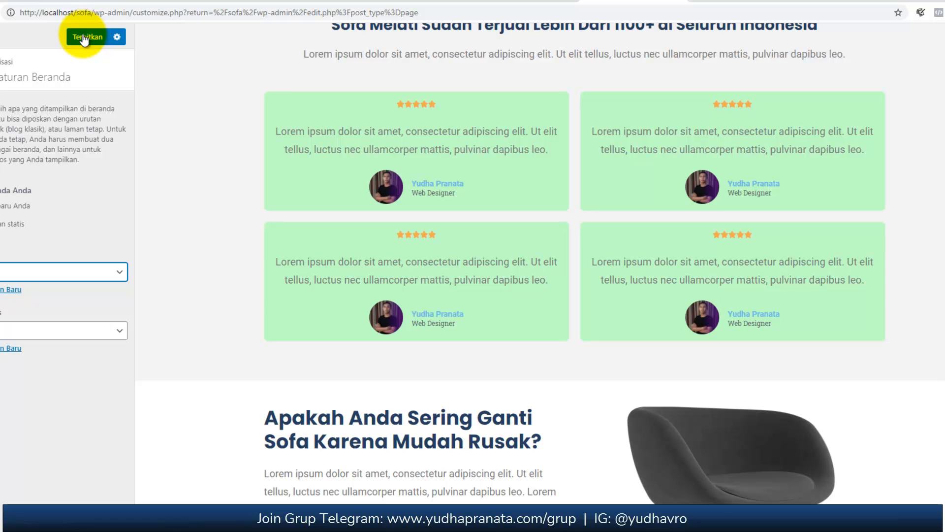
{"action": "left_click", "coordinate": [84, 38]}
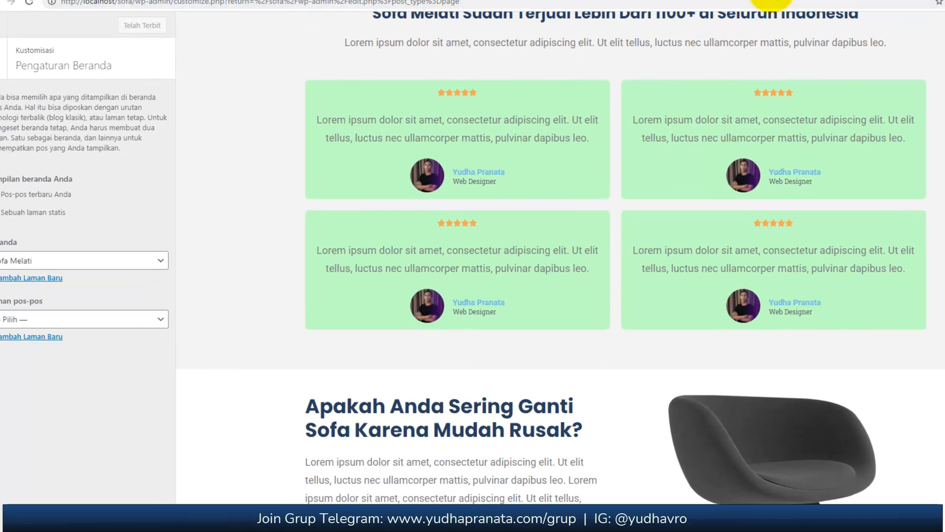
Switch to the Elementor editor to update the landing page, and reload the site's front page at localhost/sofa.
{"action": "left_click", "coordinate": [769, 0]}
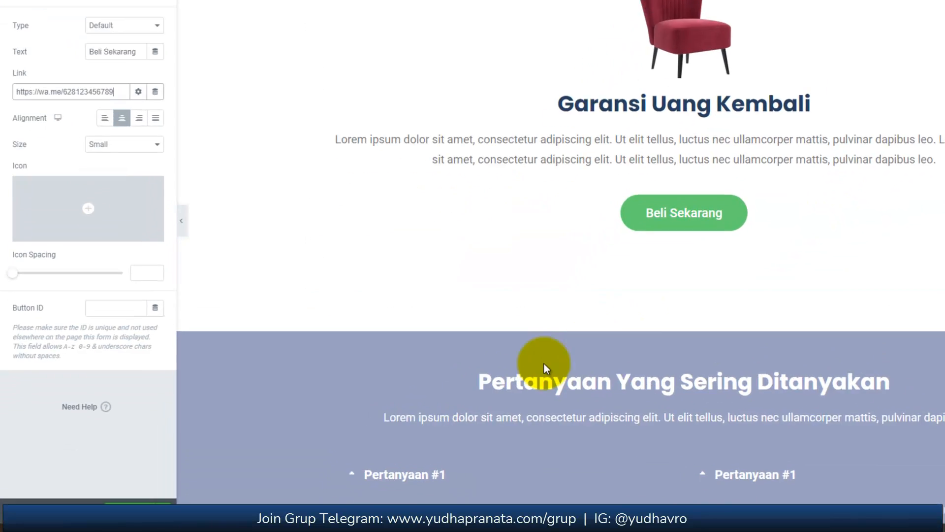
{"action": "left_click", "coordinate": [160, 499]}
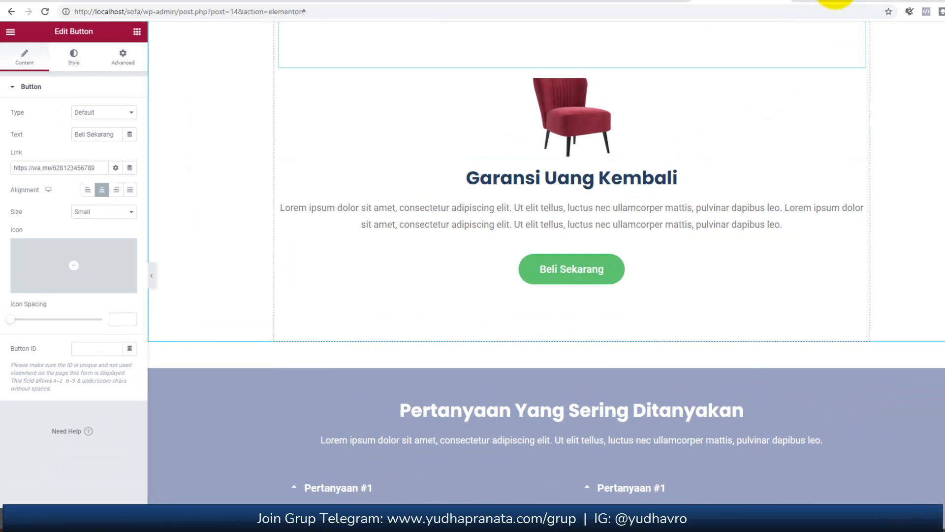
{"action": "left_click", "coordinate": [832, 3]}
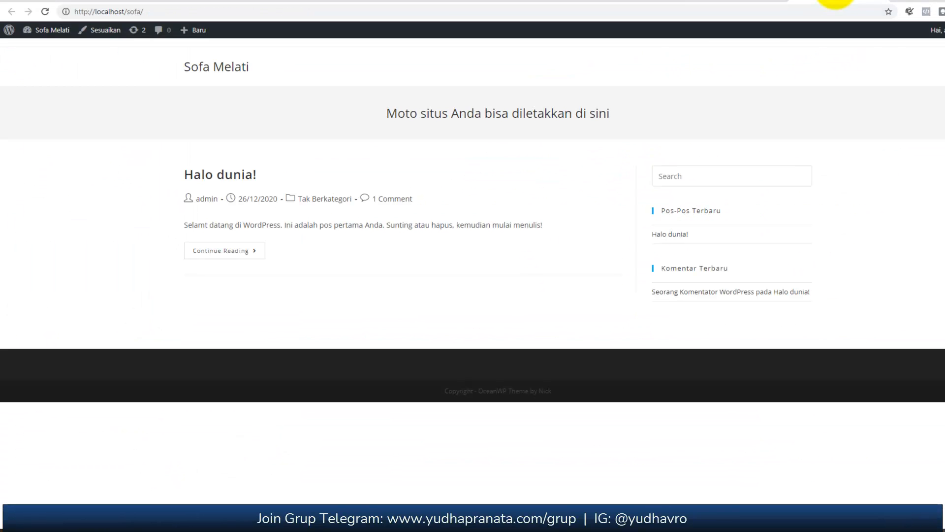
{"action": "left_click_drag", "start_coordinate": [144, 12], "coordinate": [74, 15]}
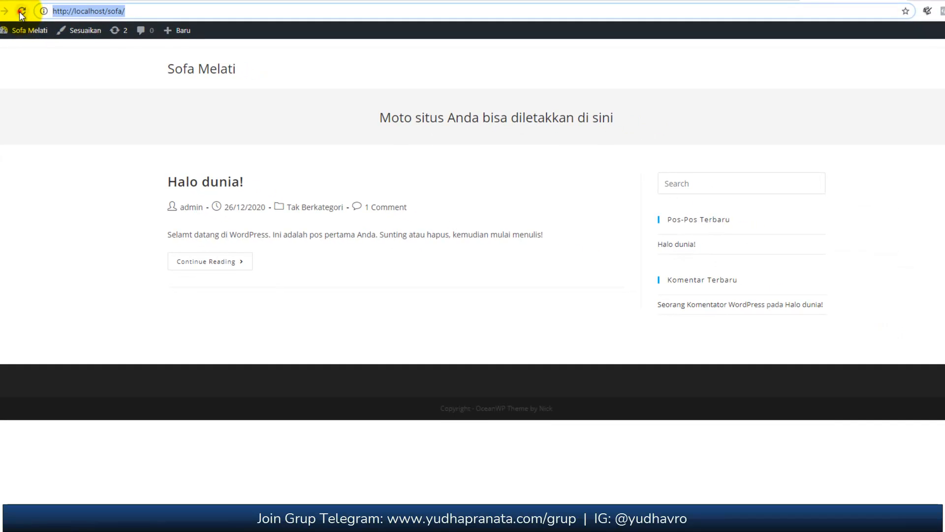
{"action": "left_click", "coordinate": [20, 11]}
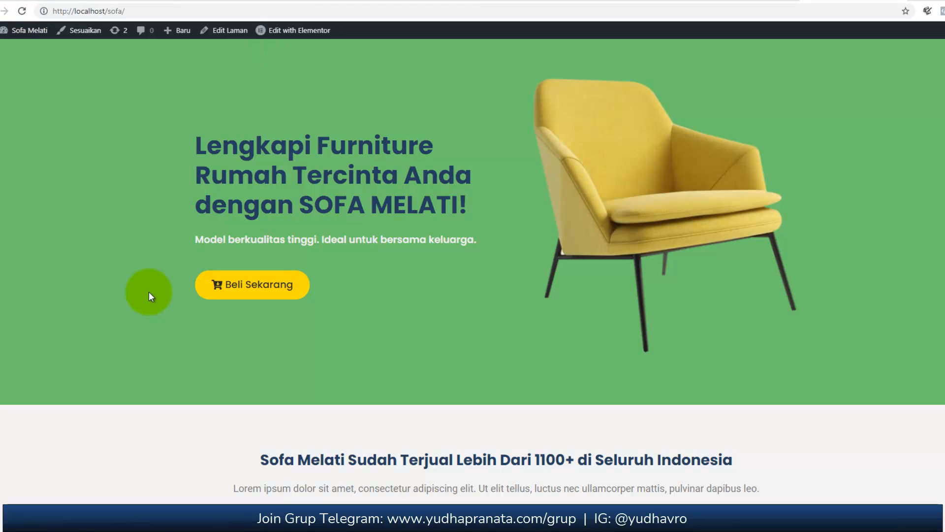
Test the yellow Beli Sekarang button in the hero section and view the Pesan Sekarang pricing section.
{"action": "left_click", "coordinate": [272, 291]}
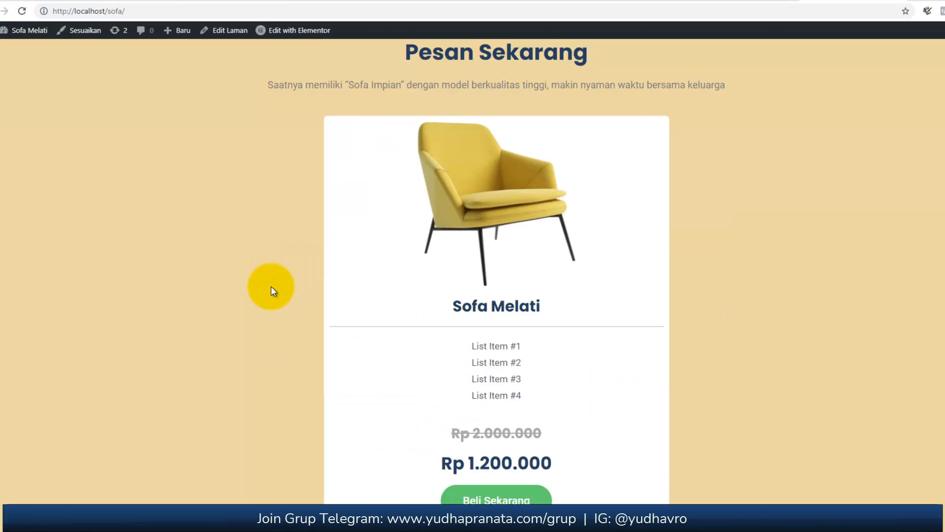
{"action": "scroll", "coordinate": [450, 255], "scroll_direction": "up", "scroll_amount": 2}
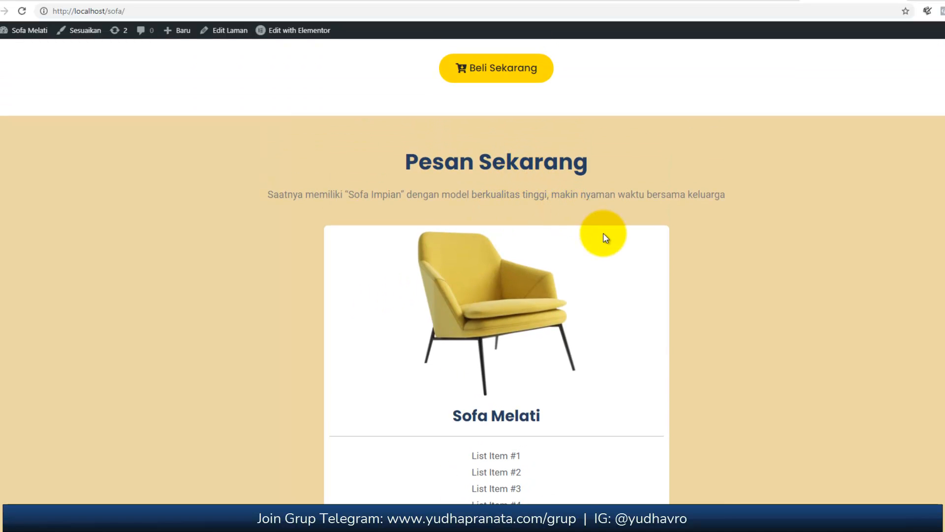
{"action": "scroll", "coordinate": [622, 279], "scroll_direction": "down", "scroll_amount": 5}
{"action": "scroll", "coordinate": [621, 279], "scroll_direction": "down", "scroll_amount": 2}
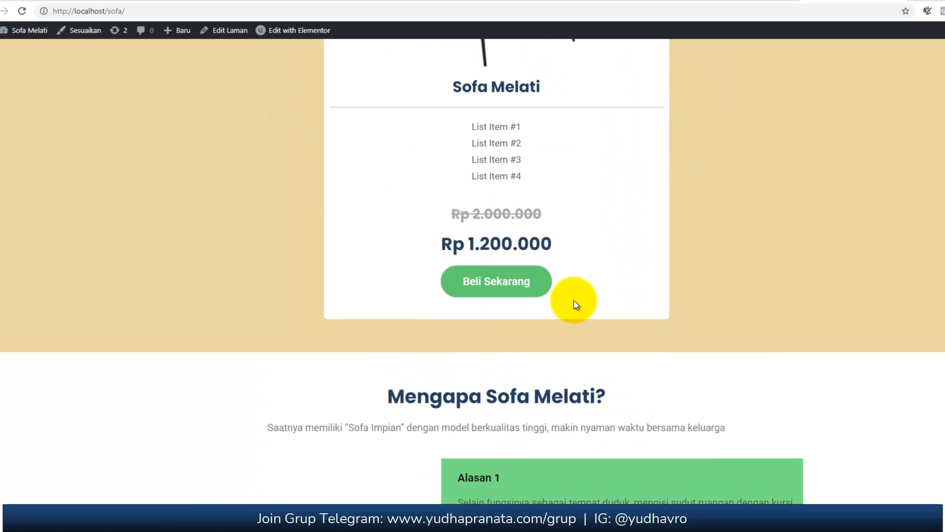
Test the green Beli Sekarang button under the price, check the phone number on the WhatsApp page, and return to the landing page.
{"action": "left_click", "coordinate": [526, 287]}
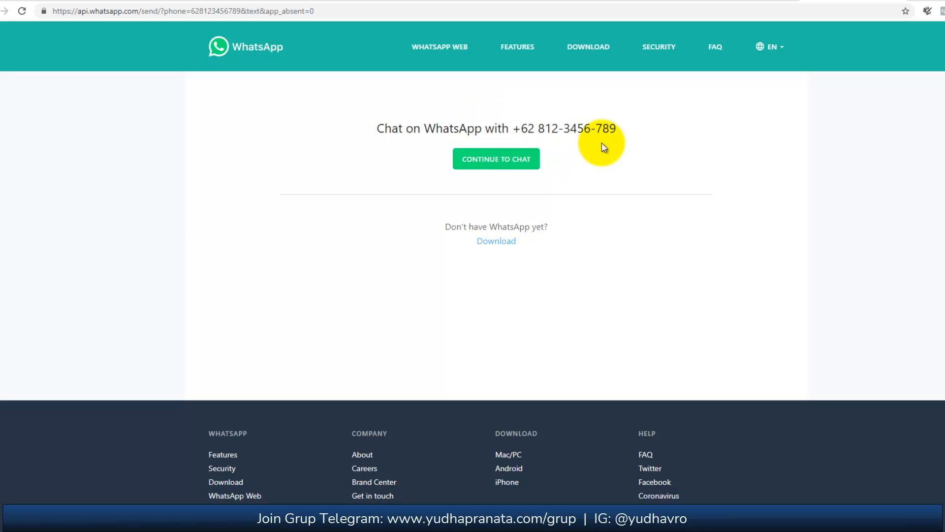
{"action": "left_click_drag", "start_coordinate": [621, 136], "coordinate": [512, 131]}
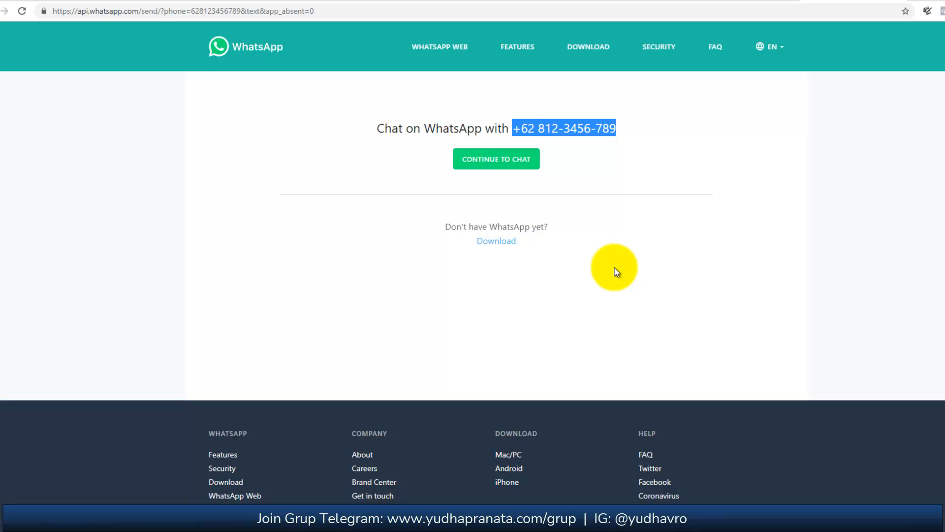
{"action": "left_click", "coordinate": [0, 10]}
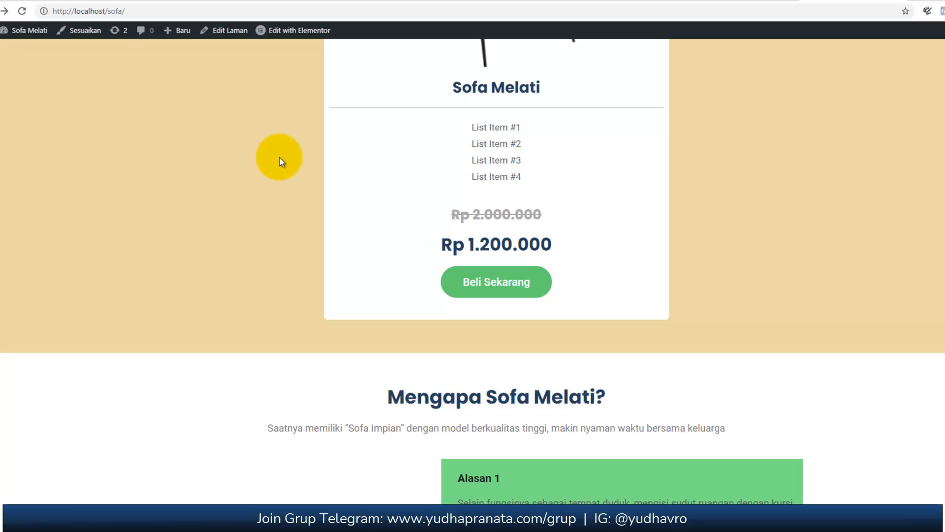
{"action": "scroll", "coordinate": [362, 249], "scroll_direction": "up", "scroll_amount": 3}
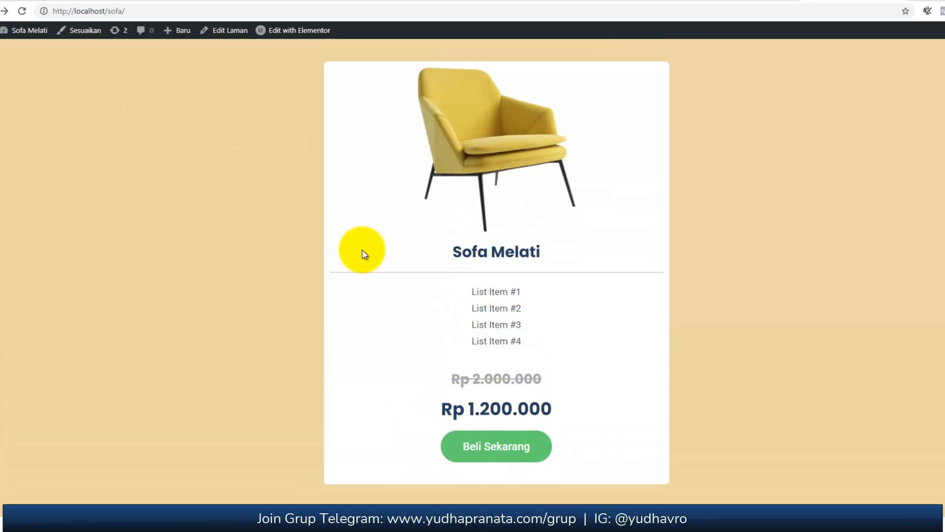